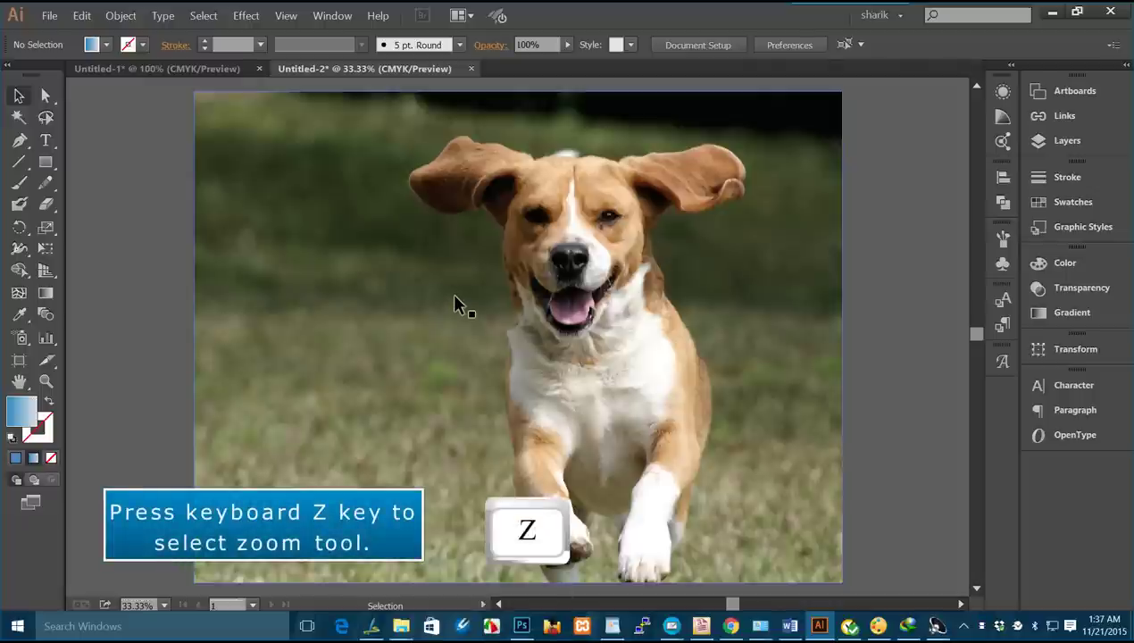
Zoom in on the dog's left ear and switch to the Pen tool for tracing
key(z)
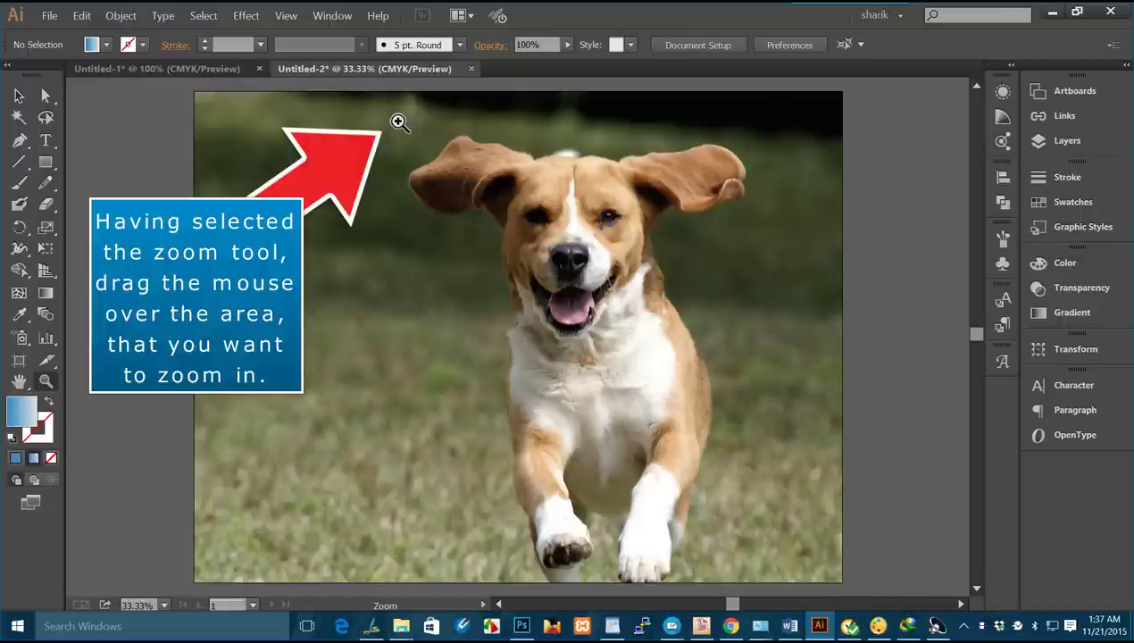
drag(399, 122, 516, 227)
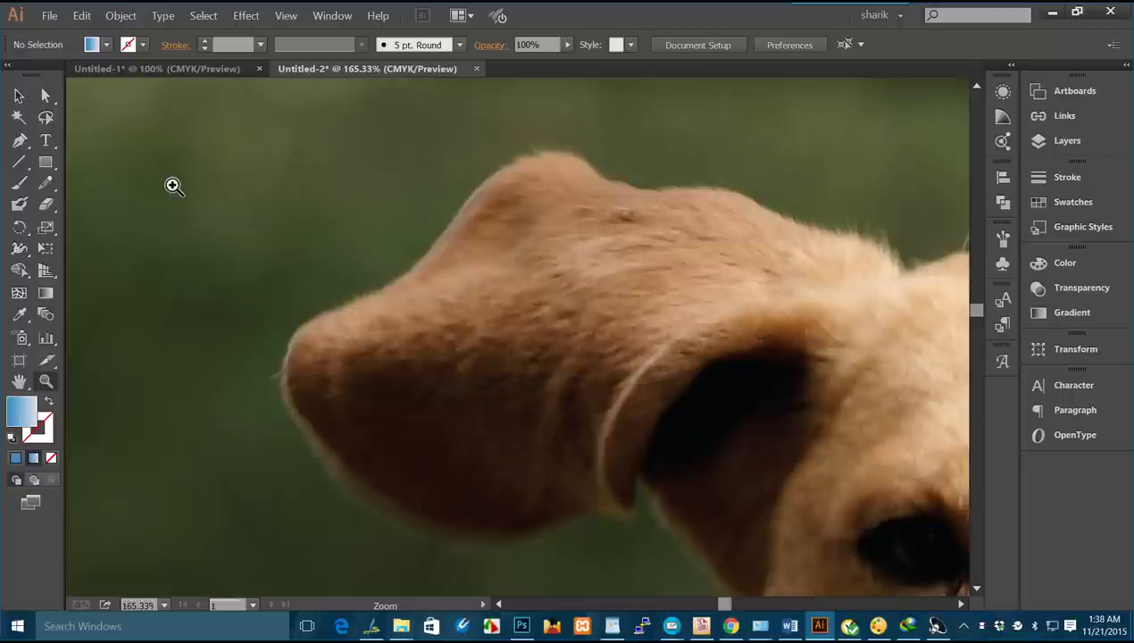
click(78, 220)
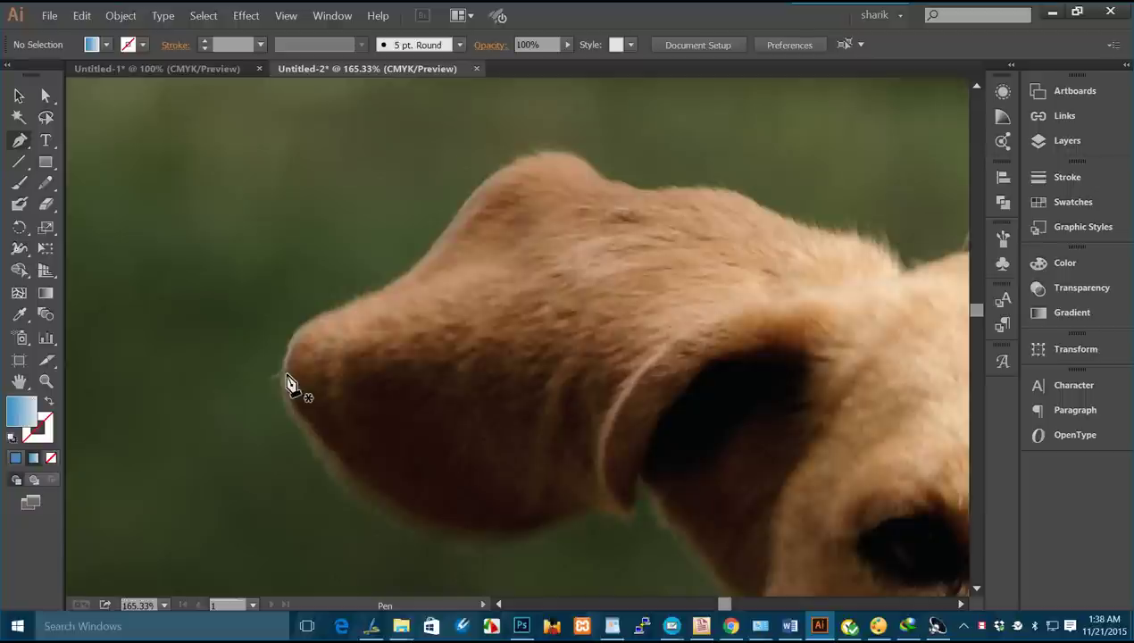
At 200% zoom, start an unfilled Pen outline at the left ear's outer tip
key(ctrl+plus)
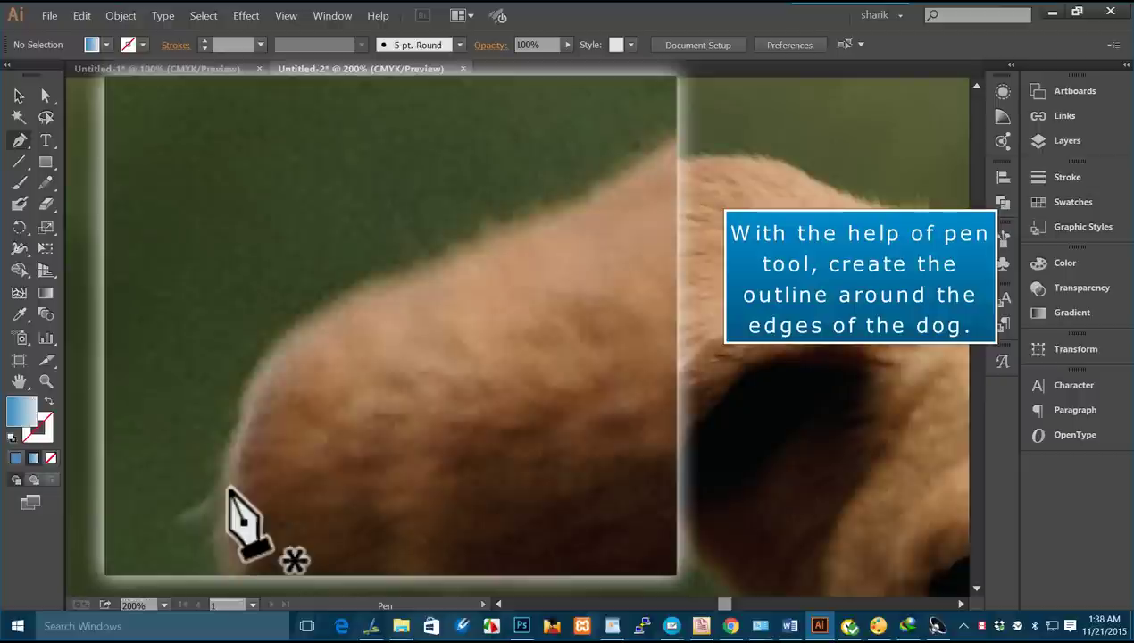
click(226, 485)
drag(279, 354, 333, 320)
mouse_move(524, 243)
mouse_down()
mouse_move(565, 217)
mouse_move(425, 237)
mouse_up()
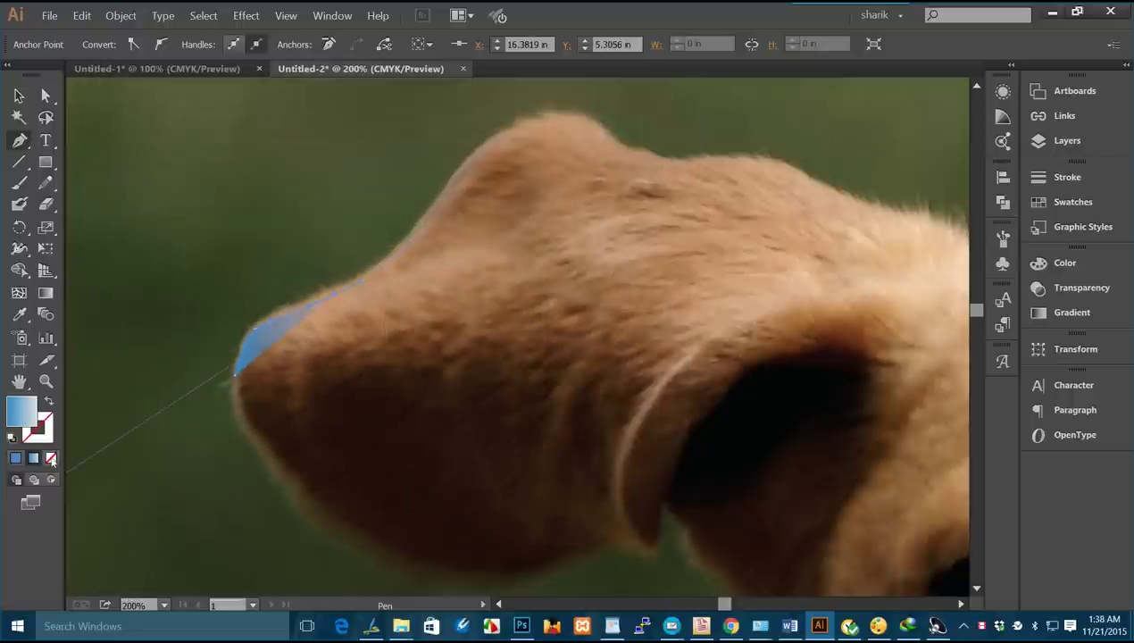
click(51, 458)
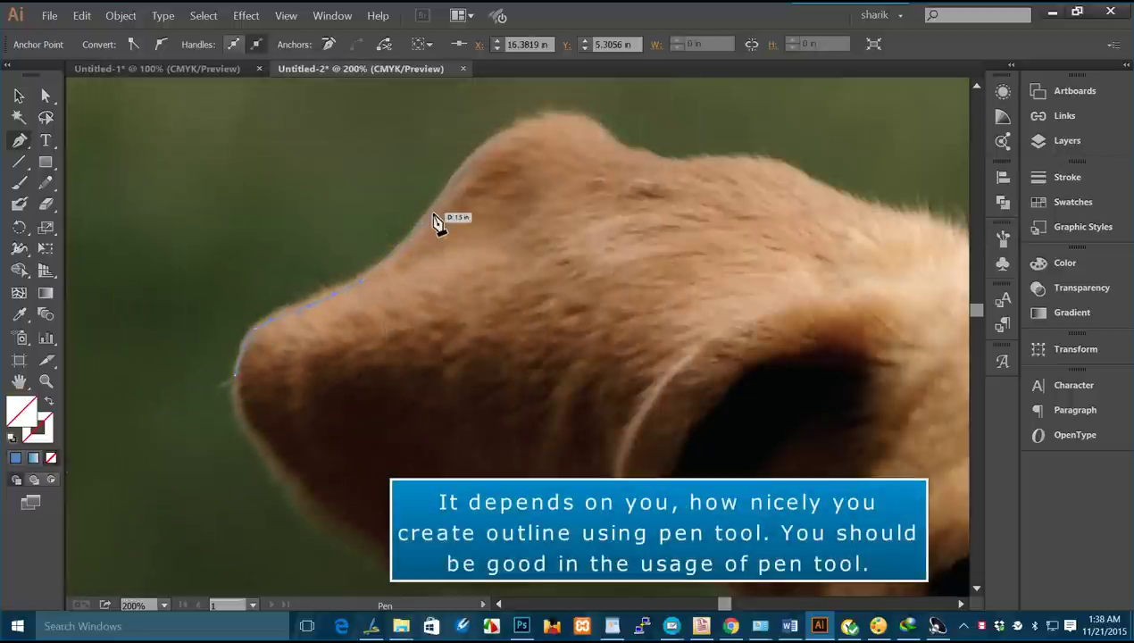
Extend the outline up over the ear's top and along the top of the head
drag(424, 222, 481, 170)
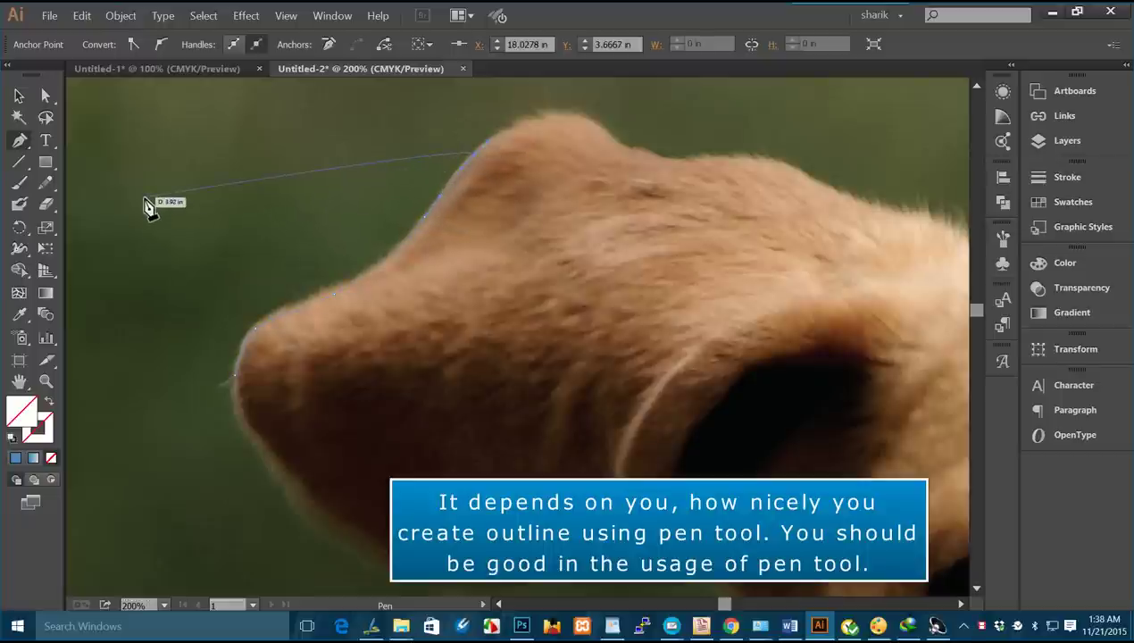
click(564, 114)
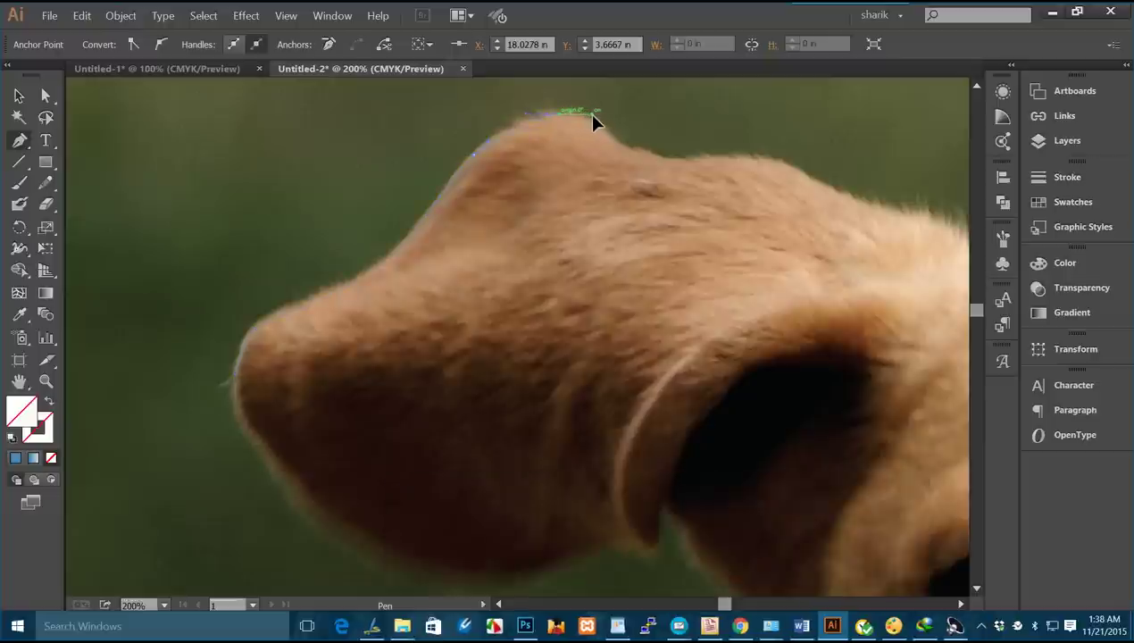
mouse_move(593, 115)
mouse_down()
mouse_move(611, 136)
mouse_move(679, 162)
mouse_up()
mouse_move(767, 162)
mouse_down()
mouse_move(838, 198)
mouse_move(759, 232)
mouse_move(385, 233)
mouse_move(465, 242)
mouse_move(505, 284)
mouse_move(550, 282)
mouse_up()
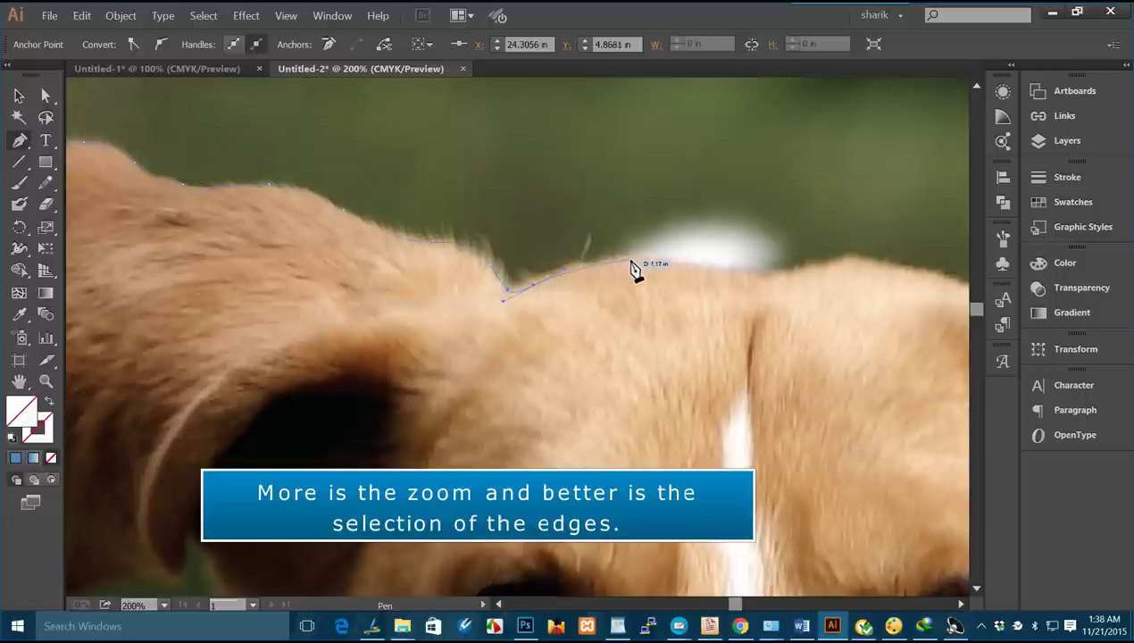
drag(637, 261, 669, 265)
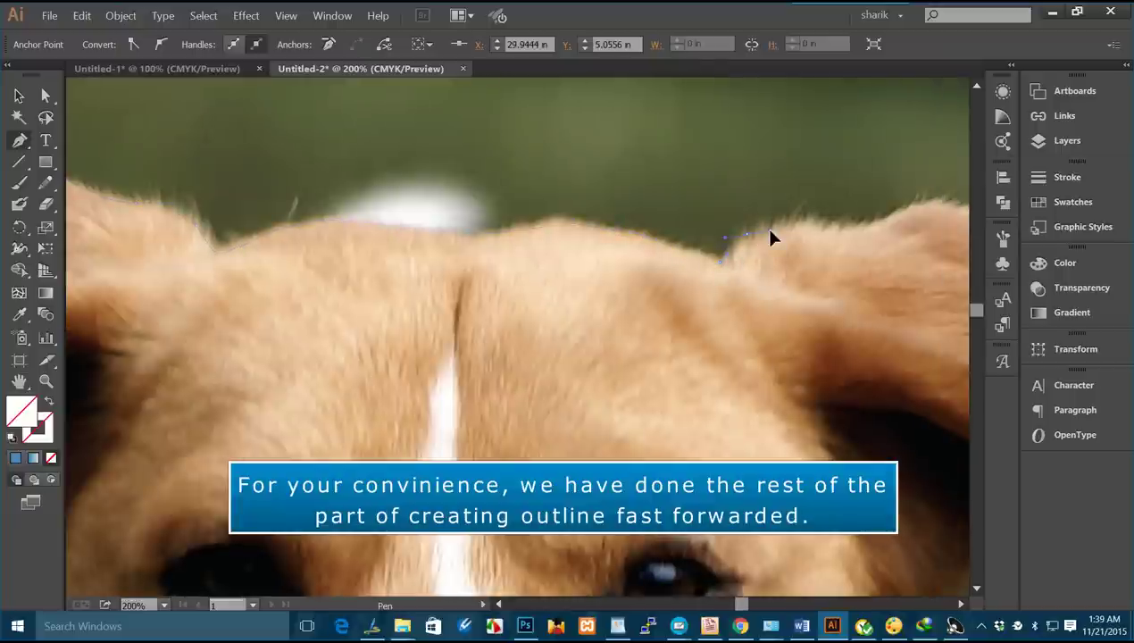
Trace the outline along the right ear's top and down its outer edge
drag(871, 224, 913, 210)
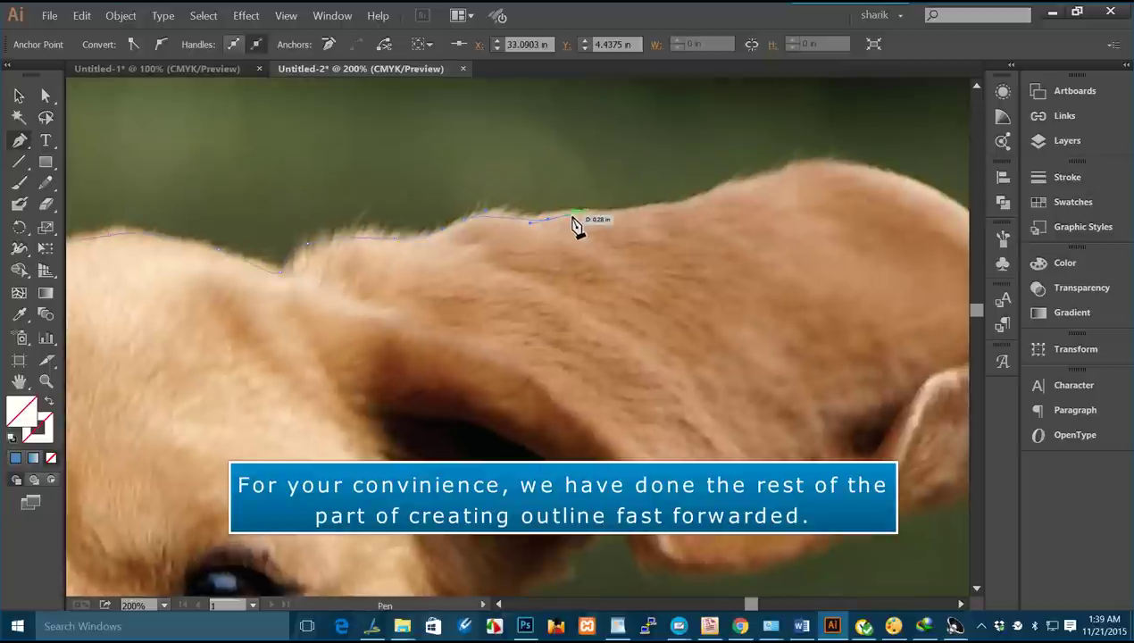
click(649, 208)
drag(707, 196, 797, 199)
click(785, 167)
mouse_move(845, 162)
mouse_down()
mouse_move(899, 194)
mouse_move(610, 182)
mouse_up()
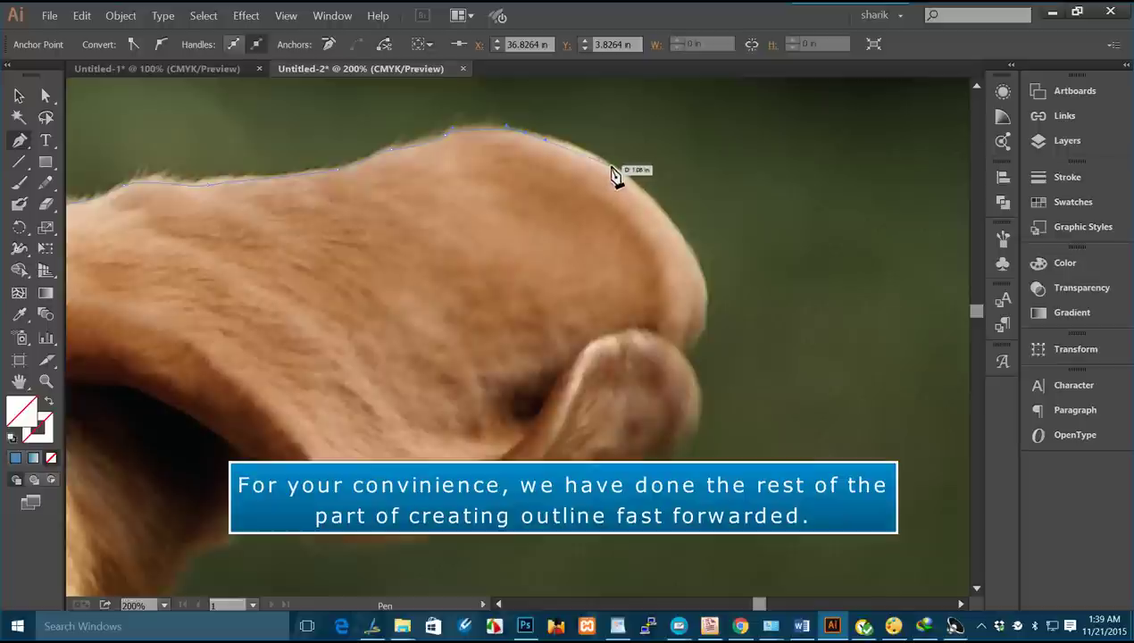
click(624, 180)
click(682, 241)
click(696, 263)
click(705, 308)
click(681, 347)
click(680, 433)
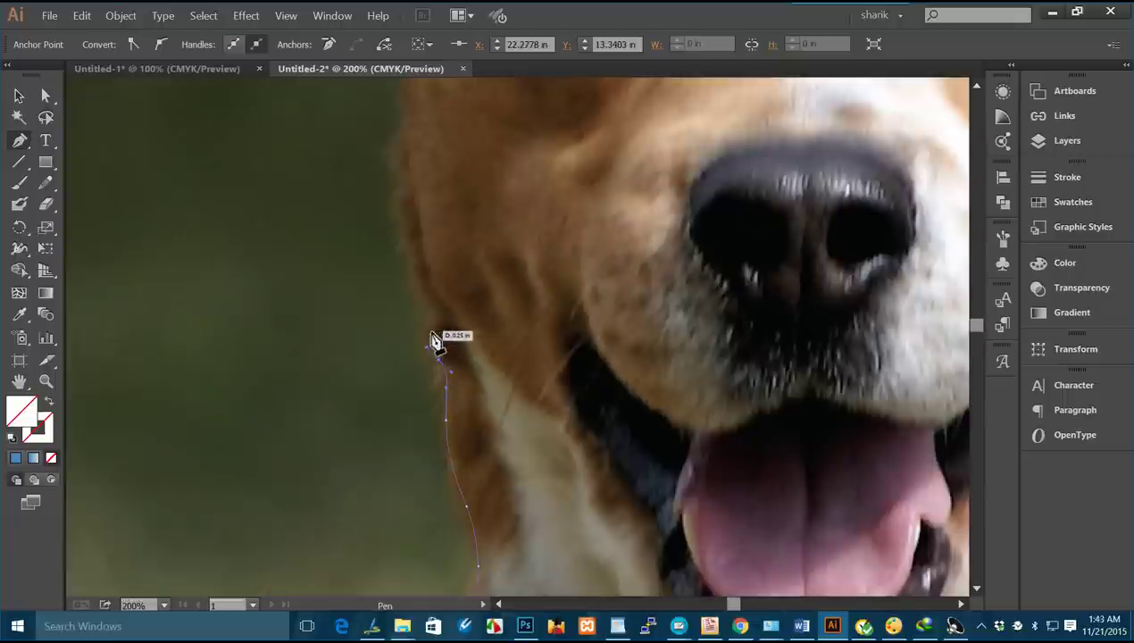
Continue past the cheek and under the left ear, closing the path at its first anchor
scroll(424, 397, up, 5)
click(473, 350)
click(437, 209)
scroll(430, 198, up, 5)
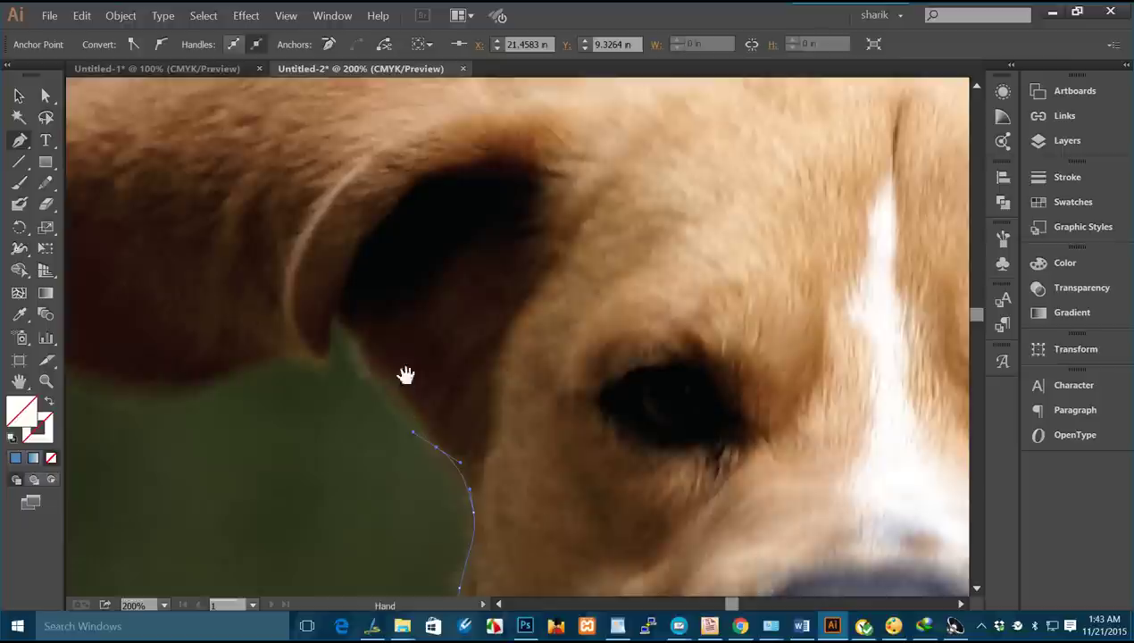
drag(388, 373, 273, 367)
drag(241, 326, 747, 316)
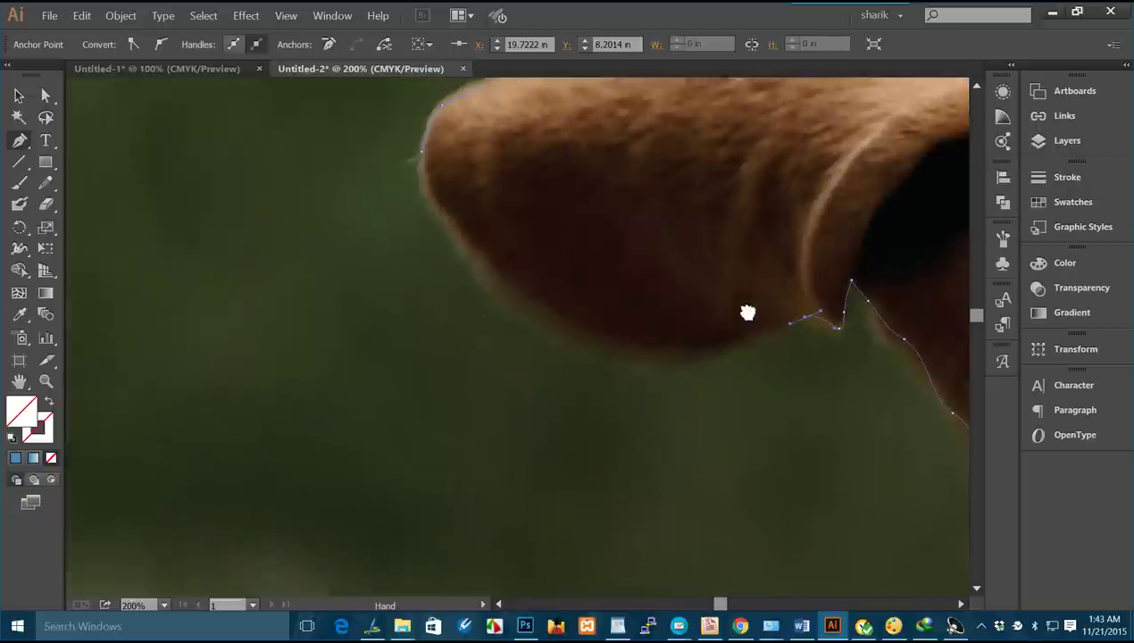
drag(708, 365, 665, 367)
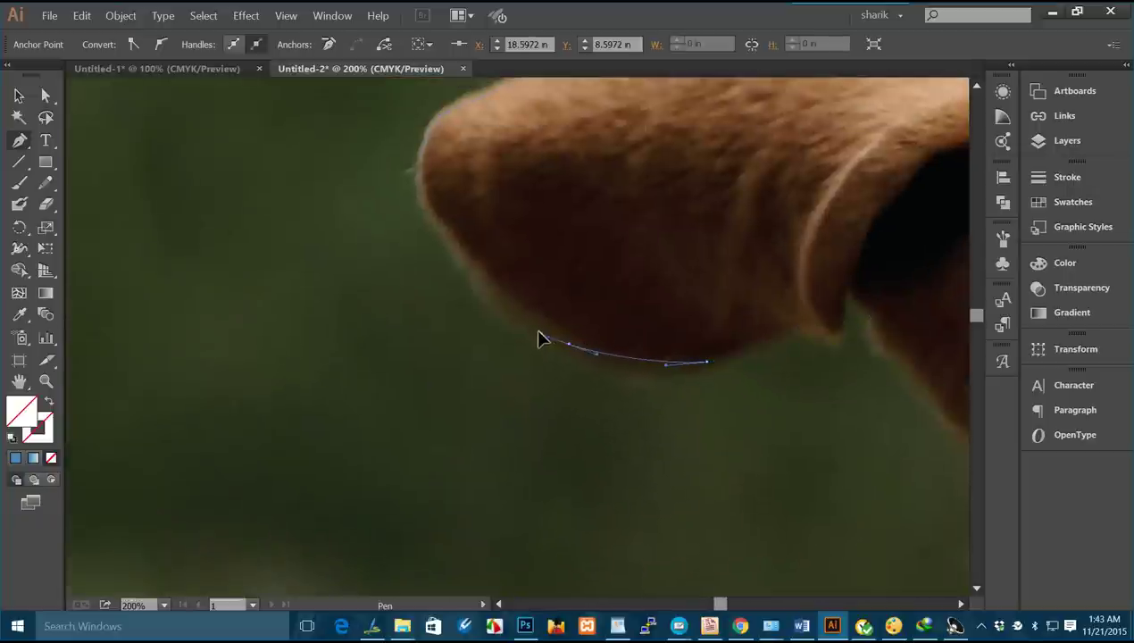
drag(538, 330, 508, 318)
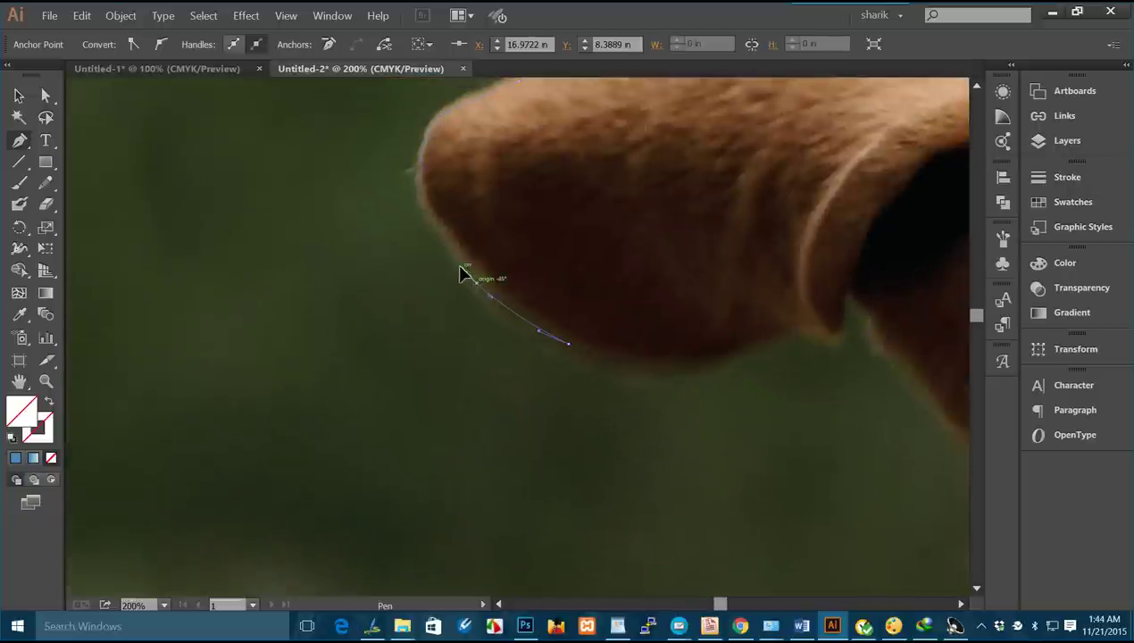
mouse_move(457, 260)
mouse_down()
mouse_move(439, 236)
mouse_move(441, 198)
mouse_up()
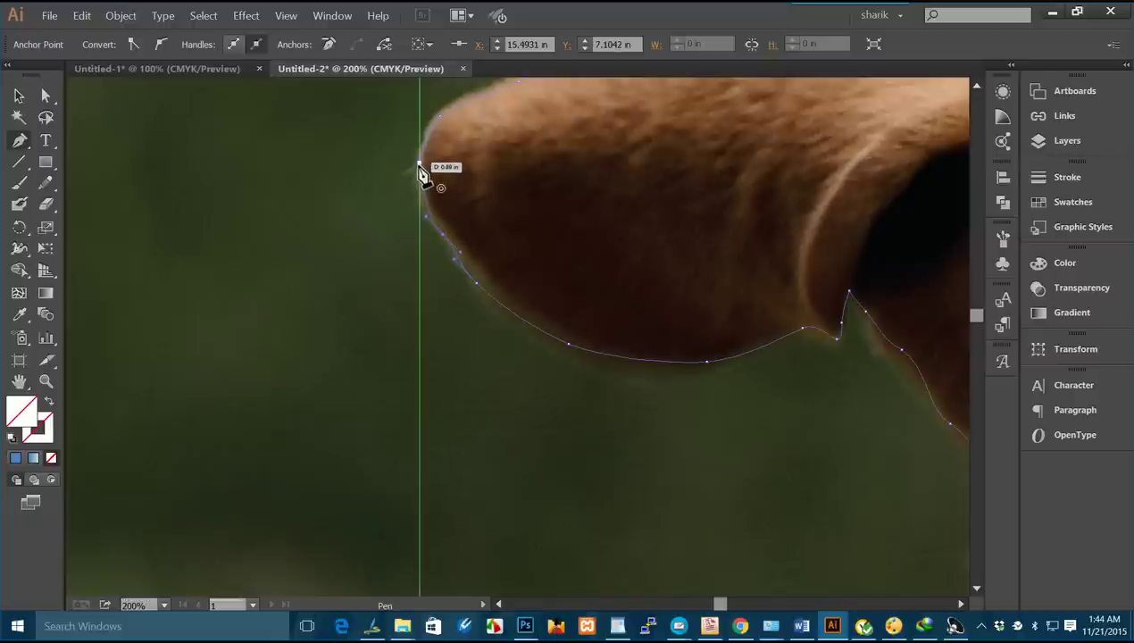
click(419, 167)
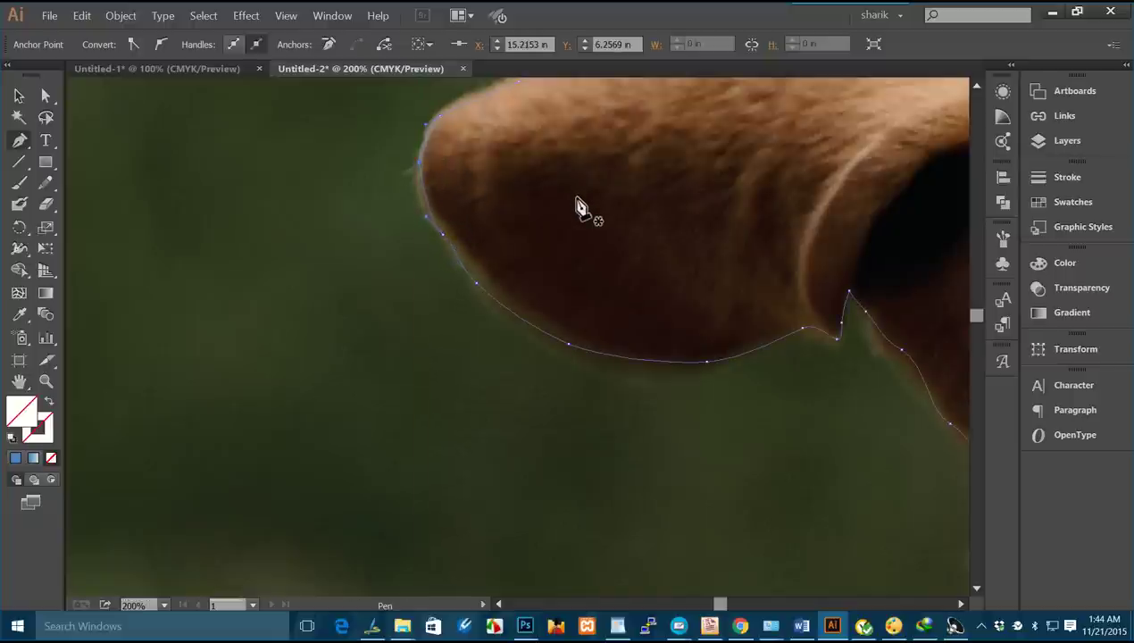
Zoom out to 33% to show the whole dog and select the traced outline
key(ctrl+minus)
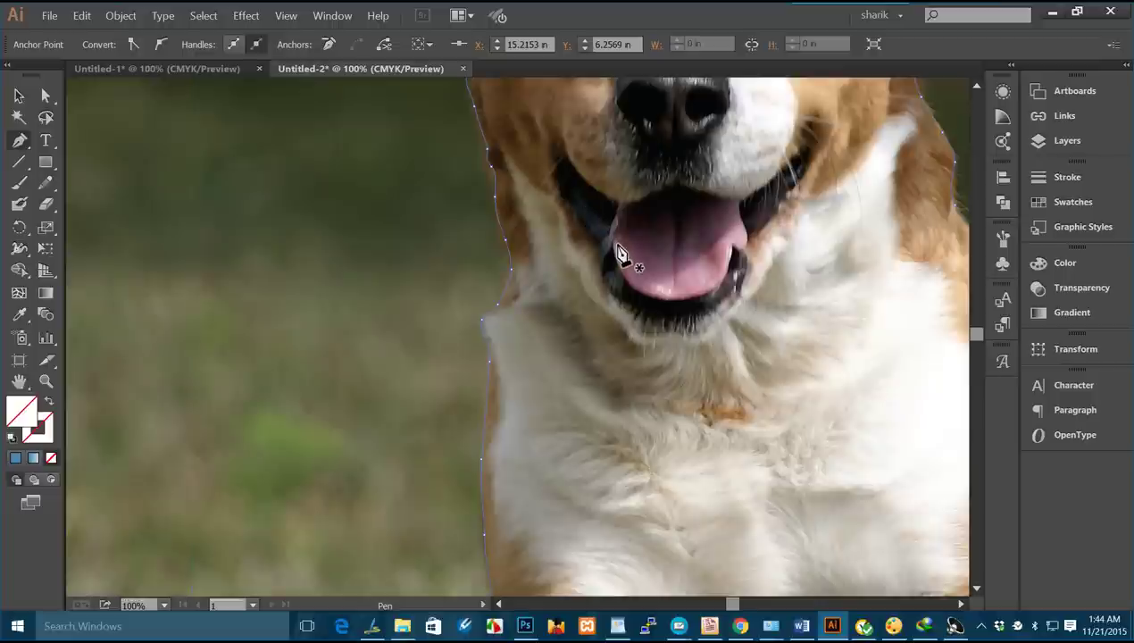
key(ctrl+minus)
key(ctrl+minus)
key(ctrl+minus)
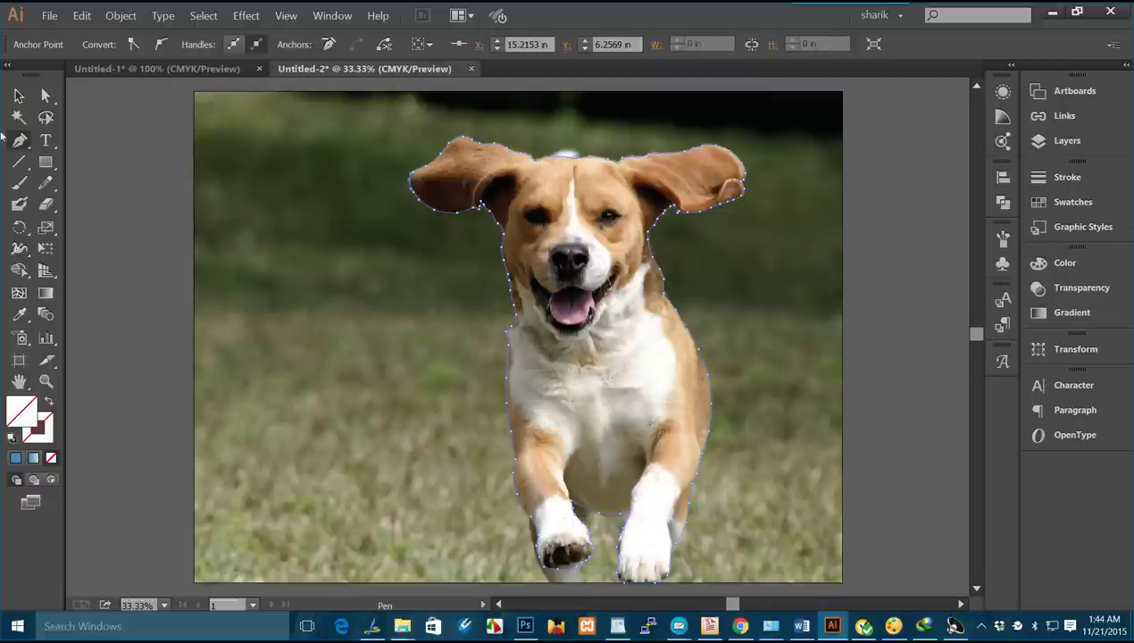
click(19, 95)
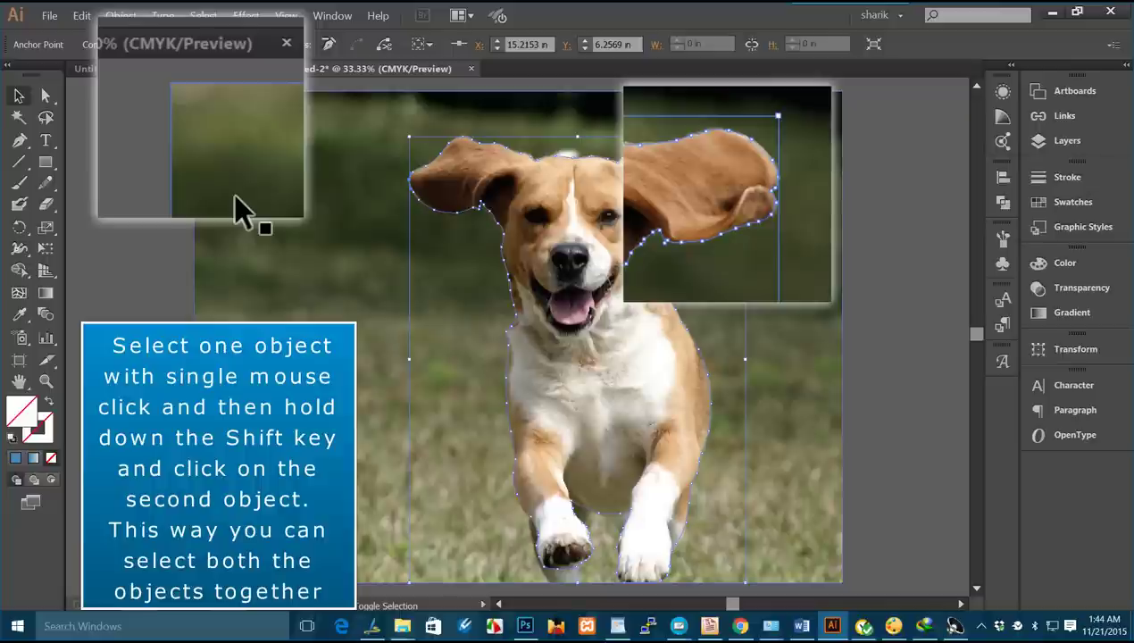
Add the photo to the selection and apply Make Clipping Mask with the dog outline
shift+click(230, 161)
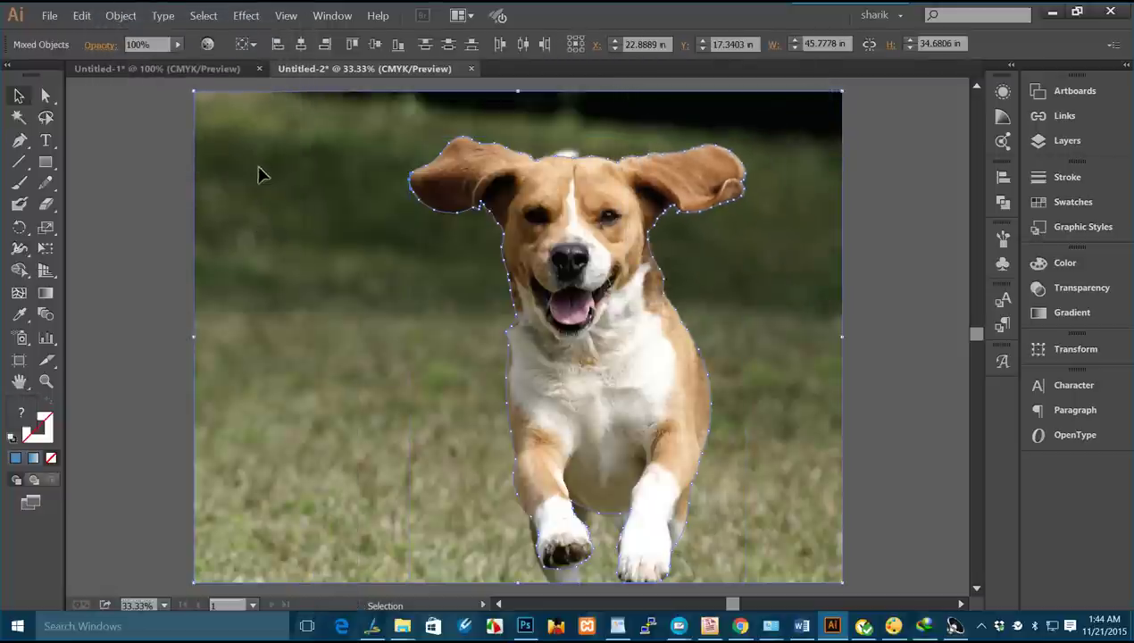
right_click(548, 210)
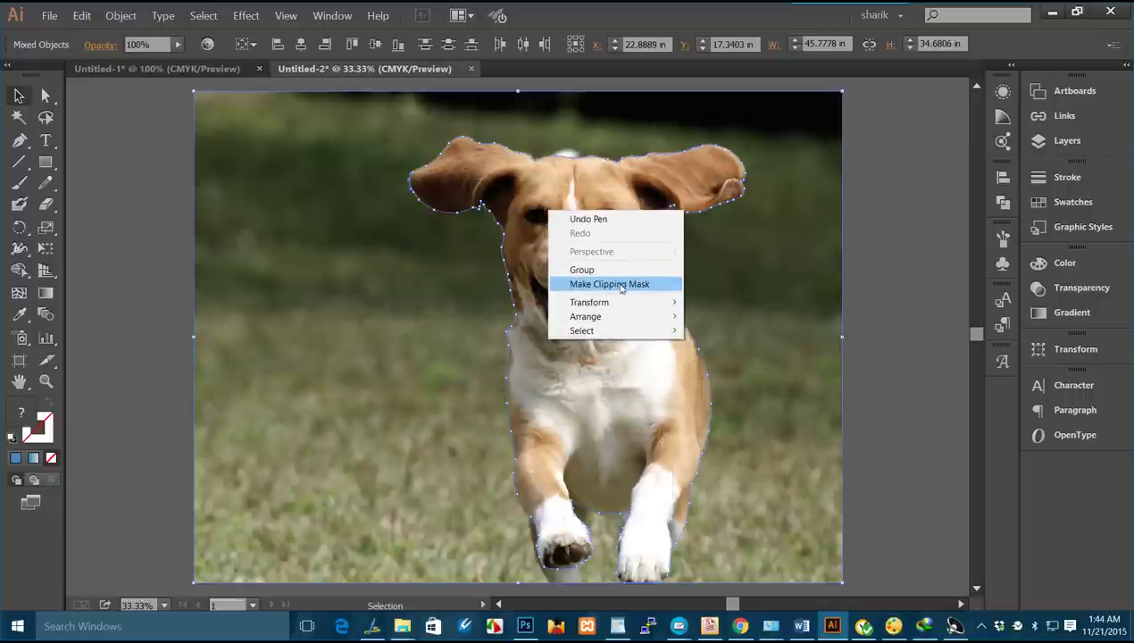
click(621, 284)
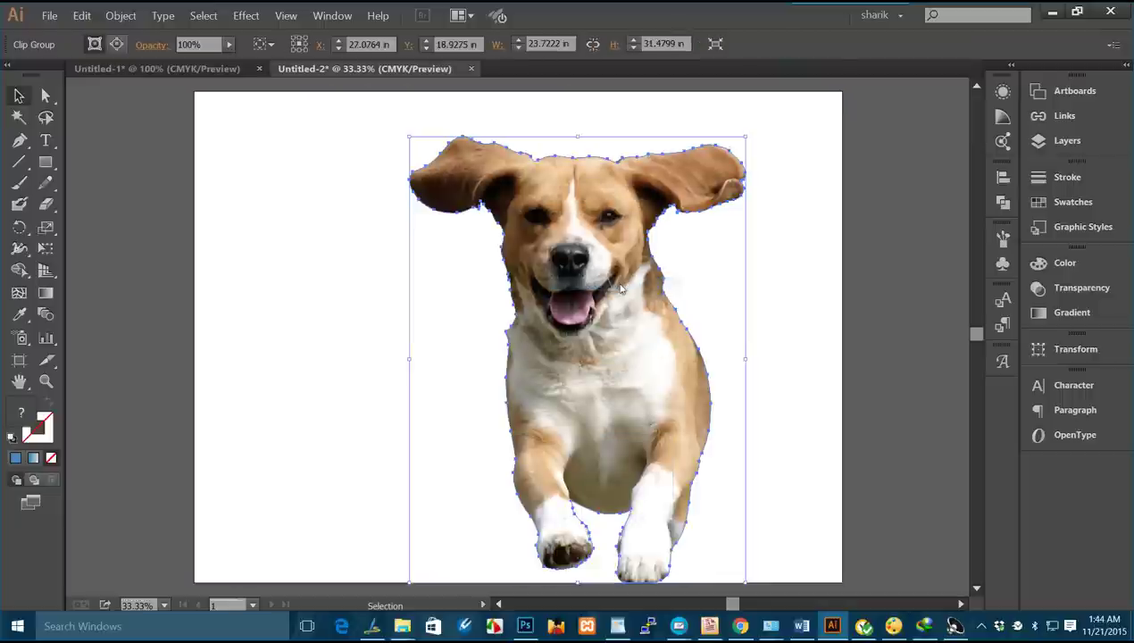
Move the cut-out dog up and left and scale it down around its centre
click(348, 303)
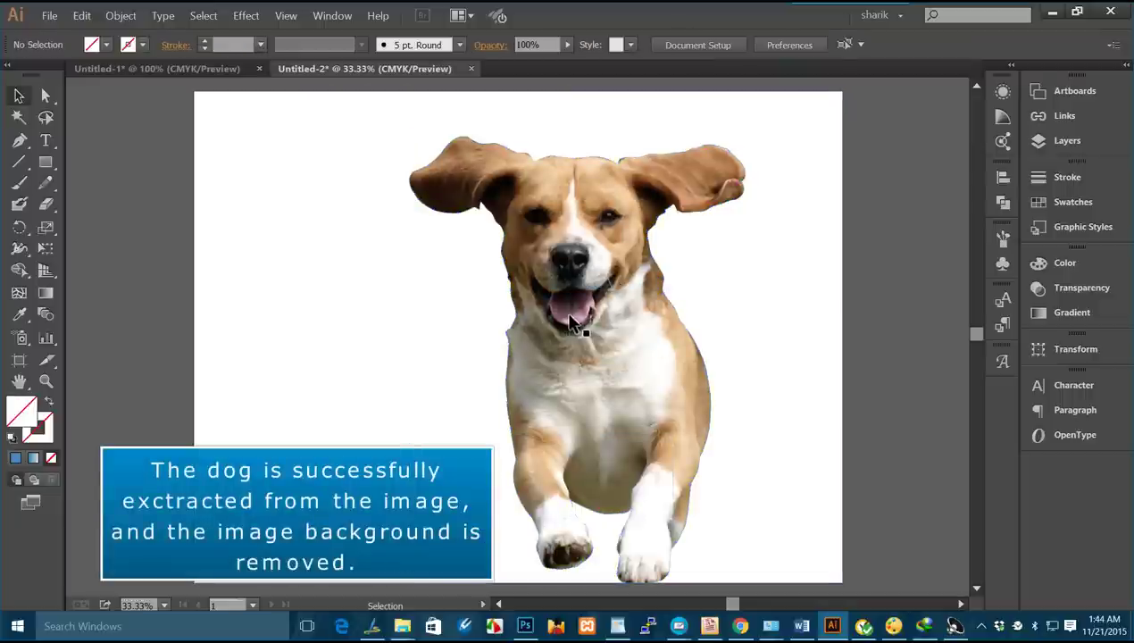
drag(568, 315, 495, 282)
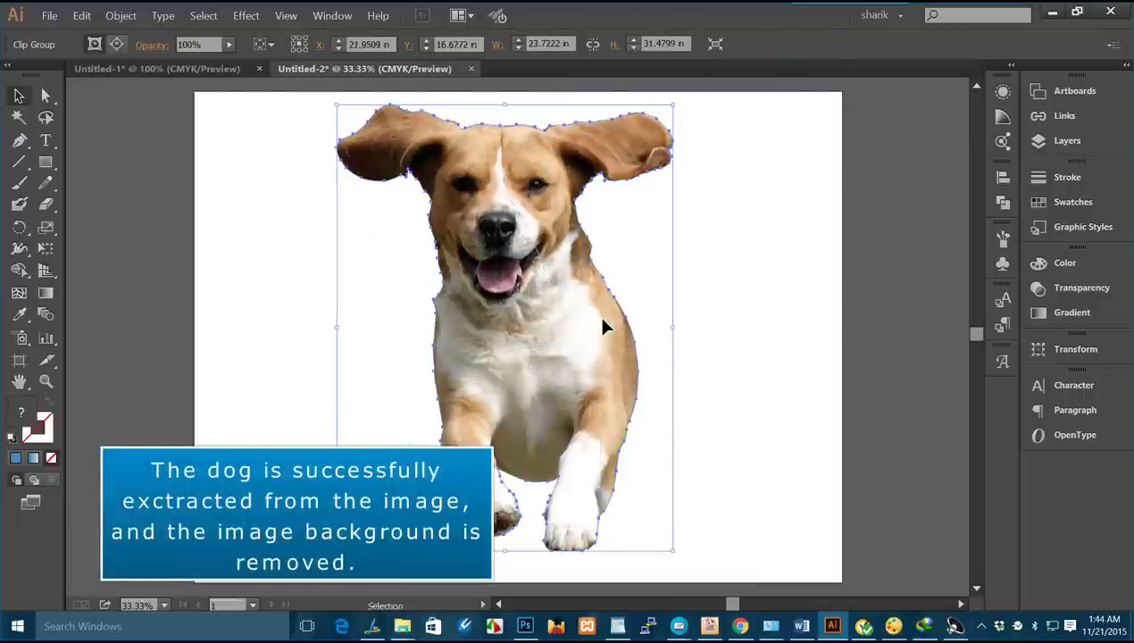
click(739, 329)
drag(764, 546, 532, 295)
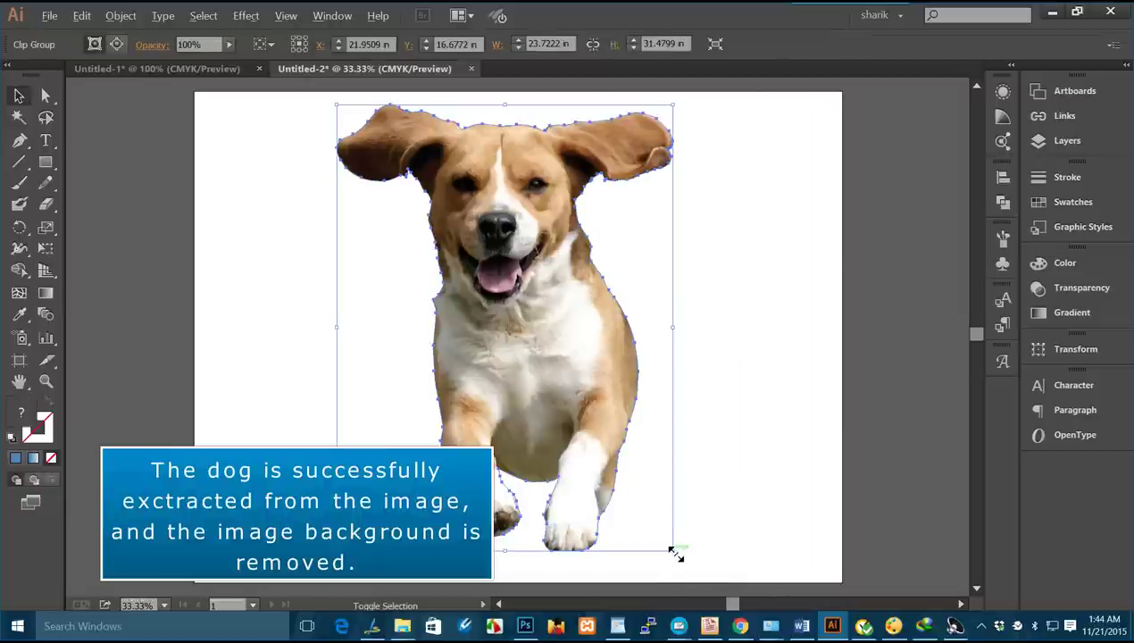
drag(675, 553, 627, 491)
click(675, 432)
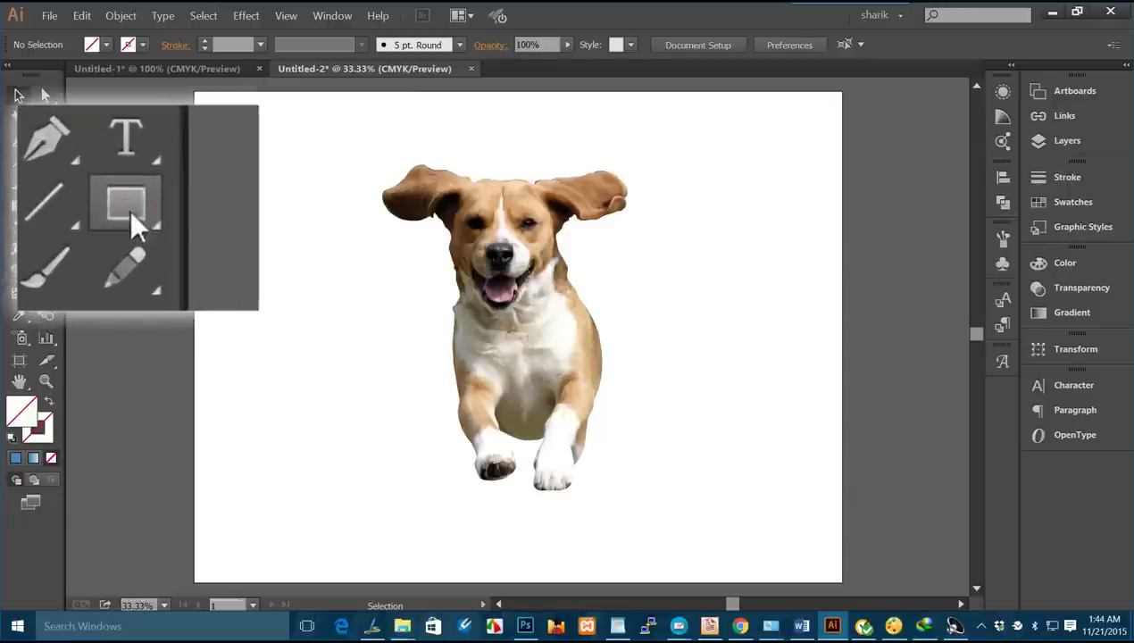
Draw a rectangle spanning nearly the whole artboard
click(131, 212)
mouse_move(201, 98)
mouse_down()
mouse_move(616, 487)
mouse_move(774, 563)
mouse_move(826, 574)
mouse_up()
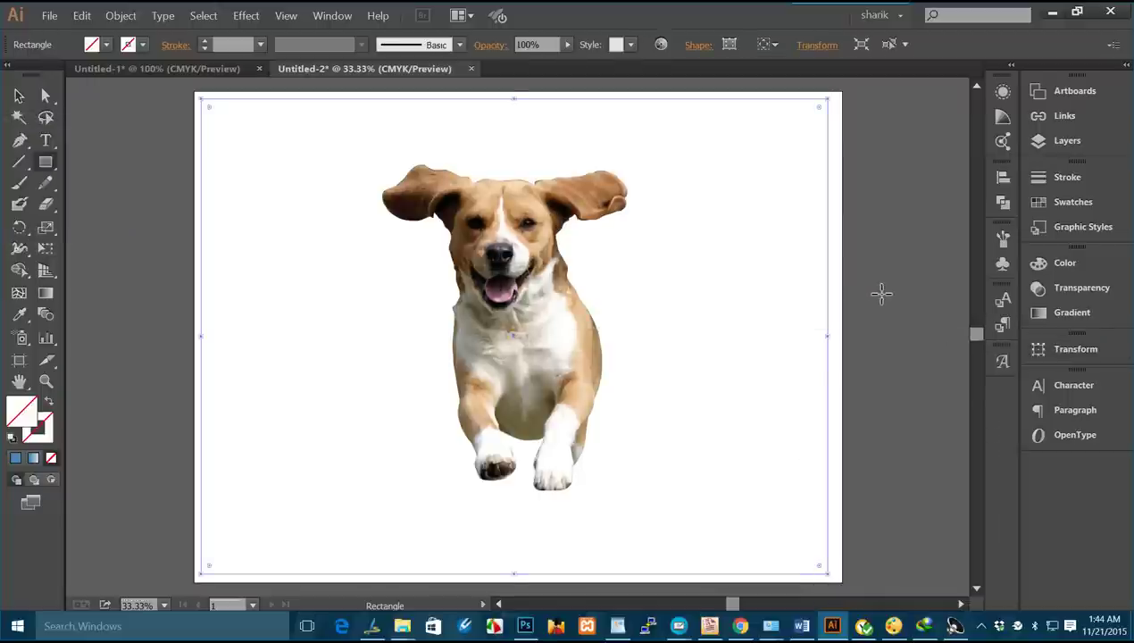
key(ctrl)
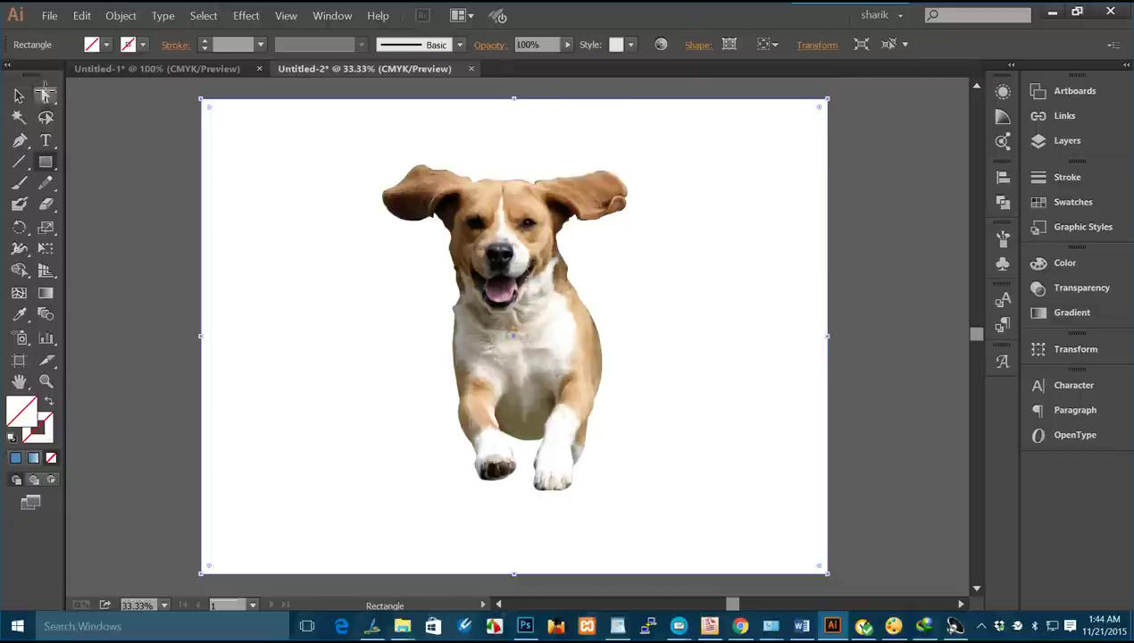
Apply the yellow-orange-red gradient swatch from the Swatches panel to the rectangle
click(18, 97)
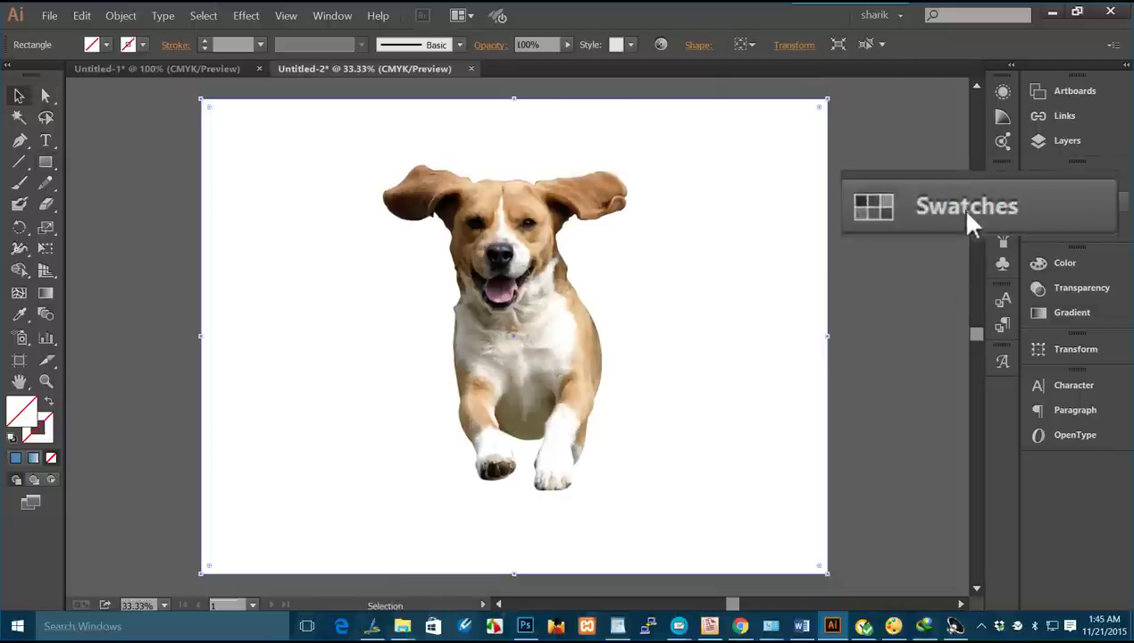
click(1072, 203)
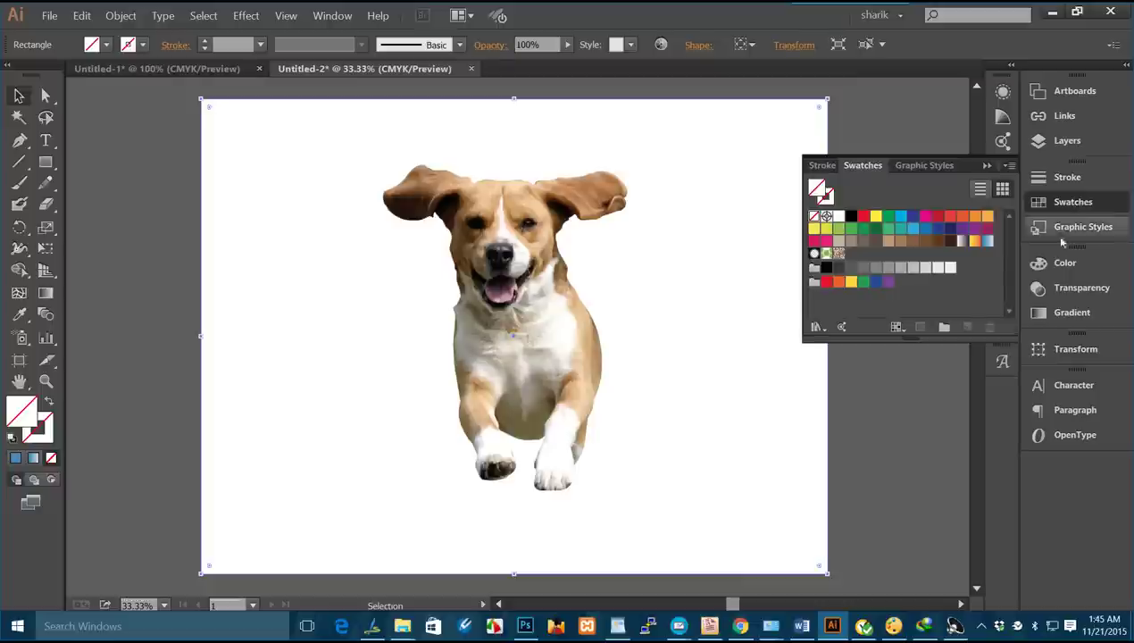
click(974, 242)
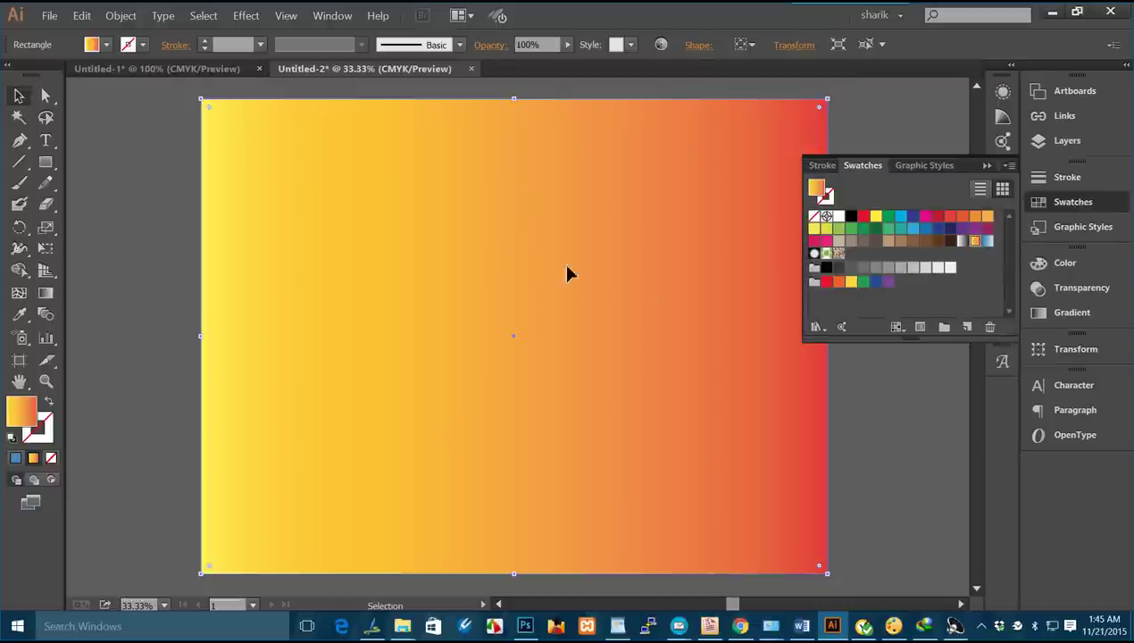
Send the gradient rectangle backward behind the dog, then reselect the dog clip group
right_click(477, 210)
mouse_move(344, 441)
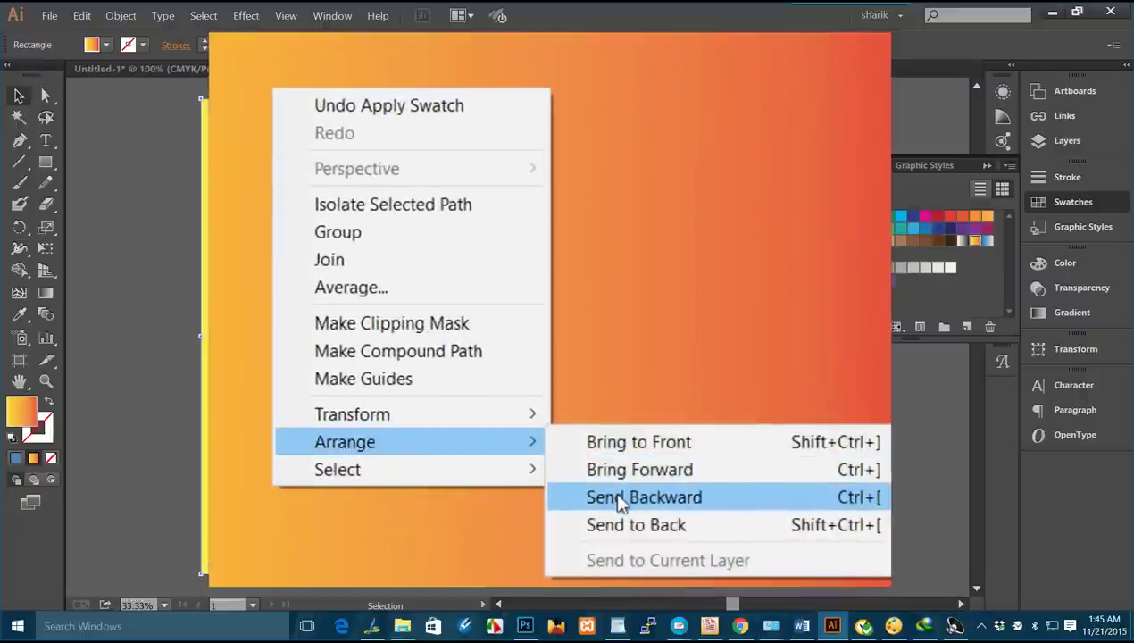
click(621, 497)
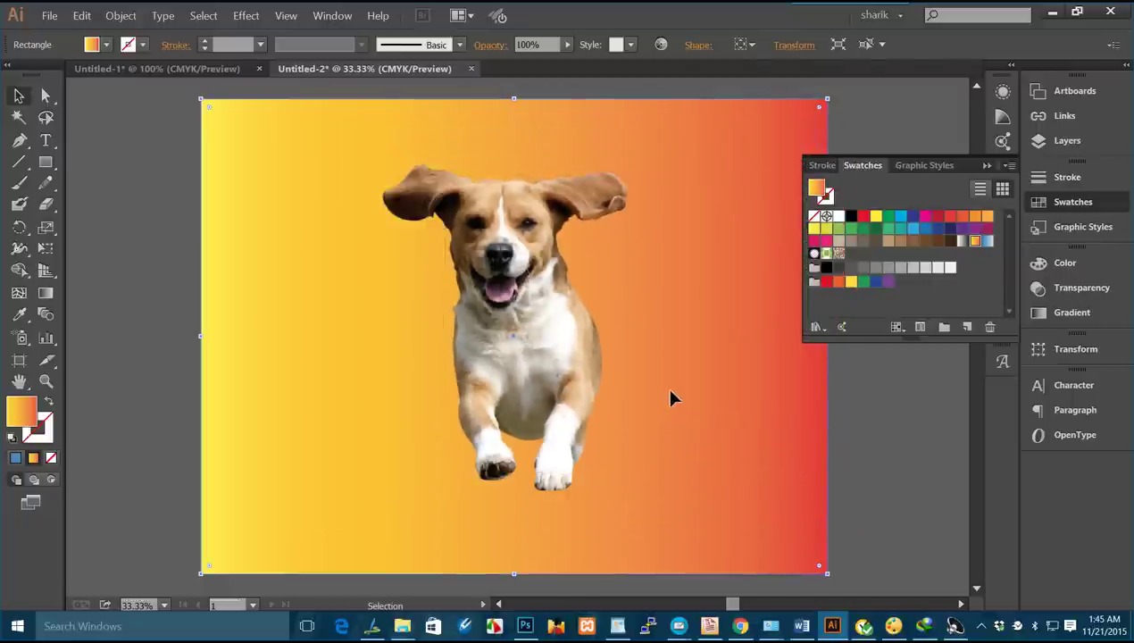
key(z)
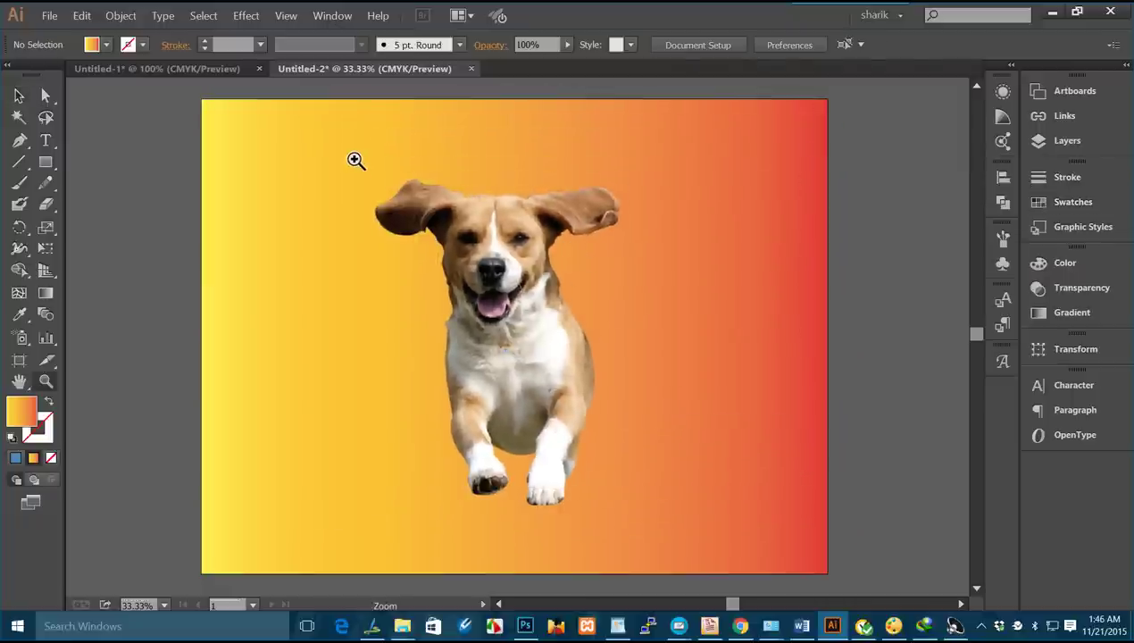
drag(355, 160, 666, 558)
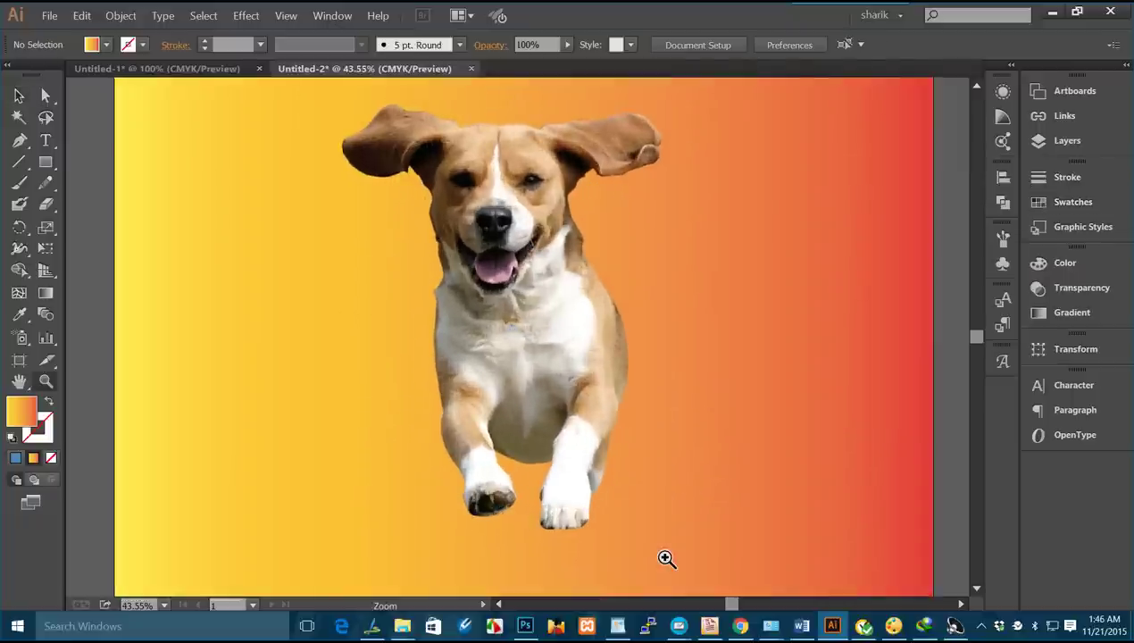
key(ctrl+minus)
key(v)
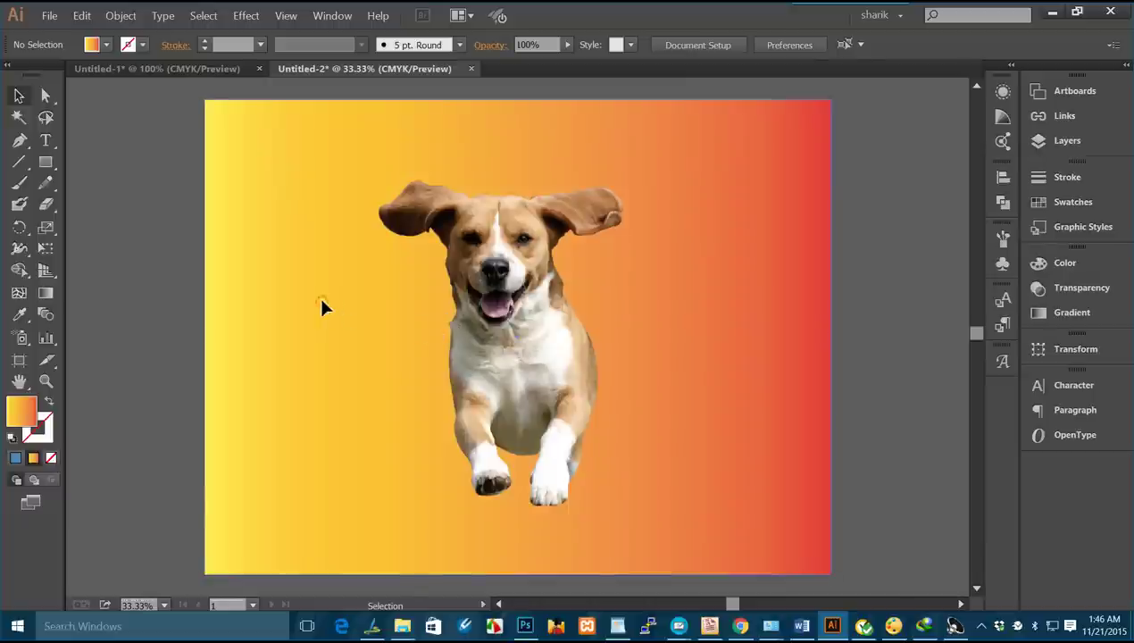
click(404, 215)
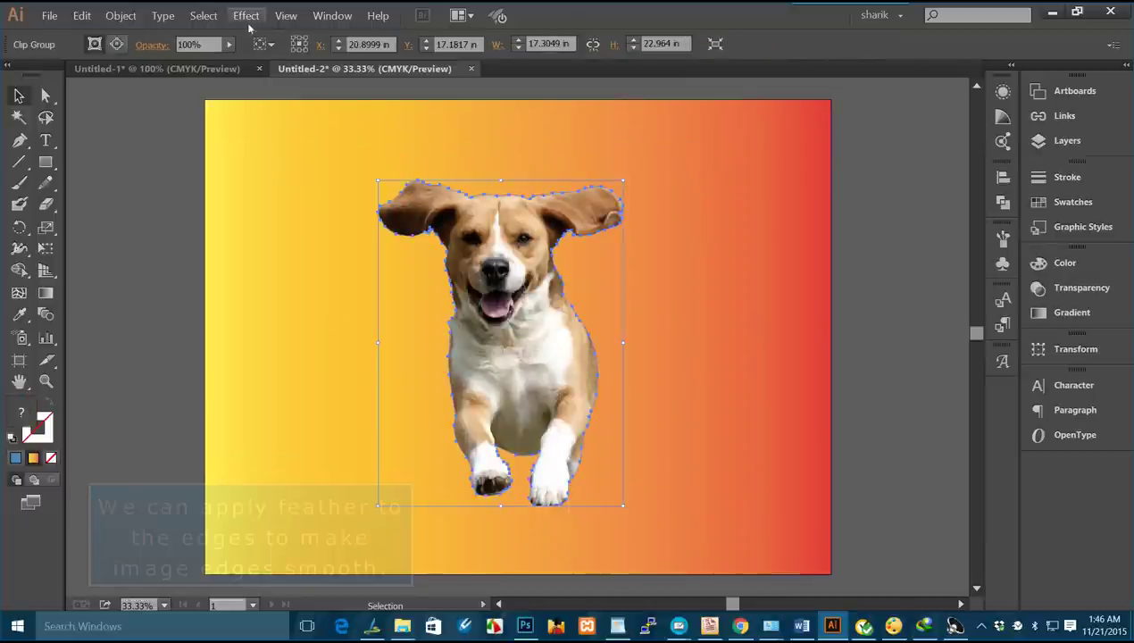
Apply Effect > Stylize > Feather to the dog with a 0.09 in radius
click(246, 15)
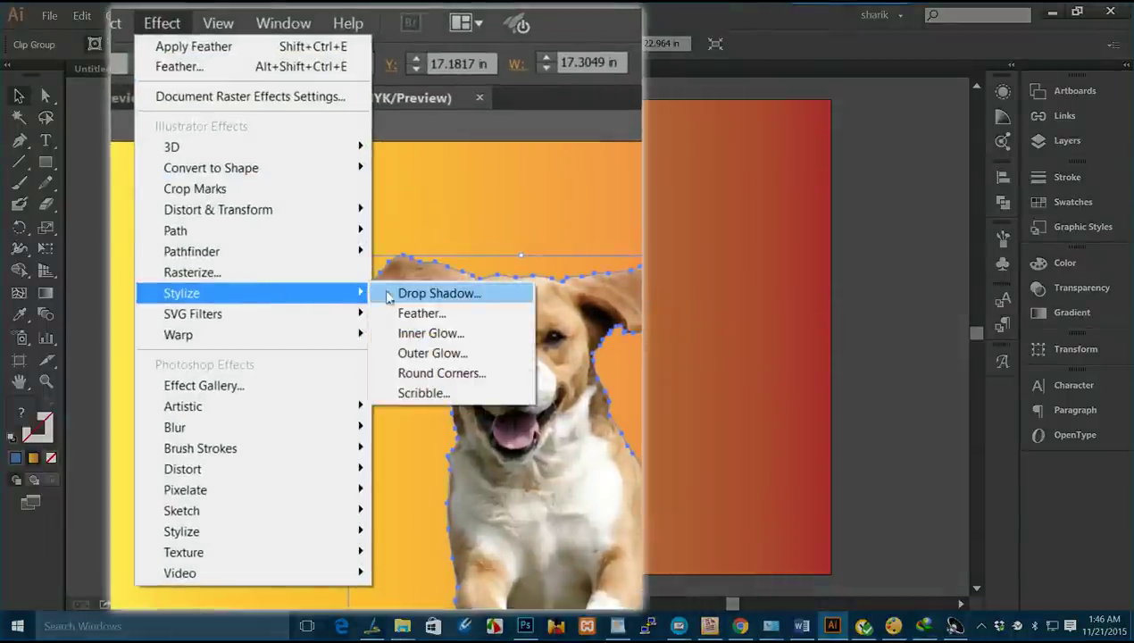
mouse_move(181, 293)
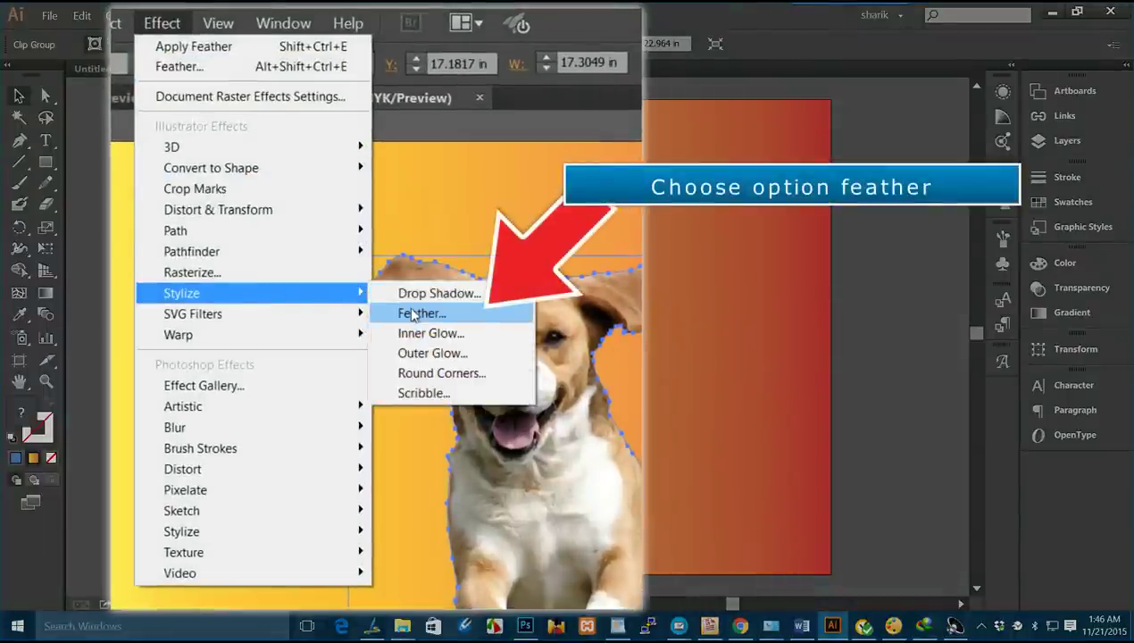
click(414, 313)
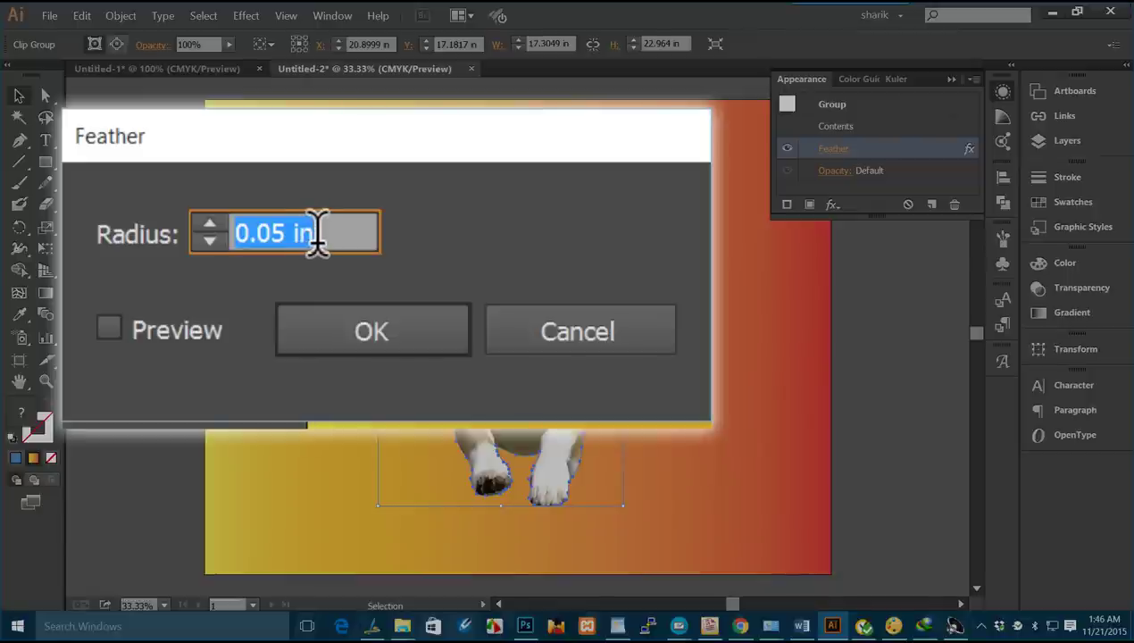
click(316, 234)
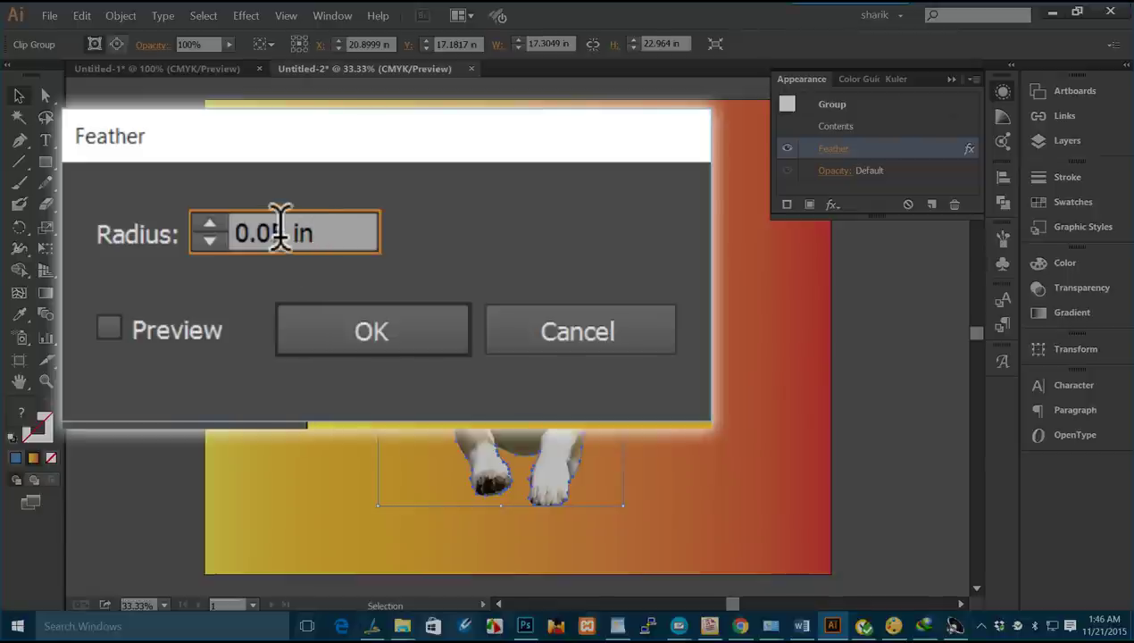
drag(285, 232, 272, 234)
text(9)
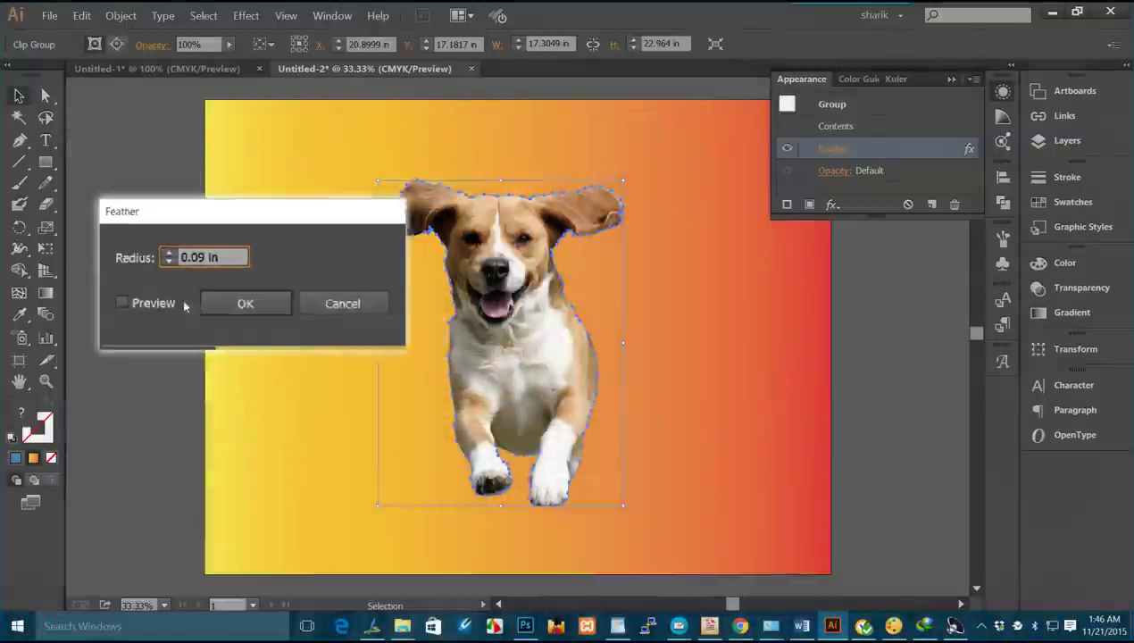
key(Return)
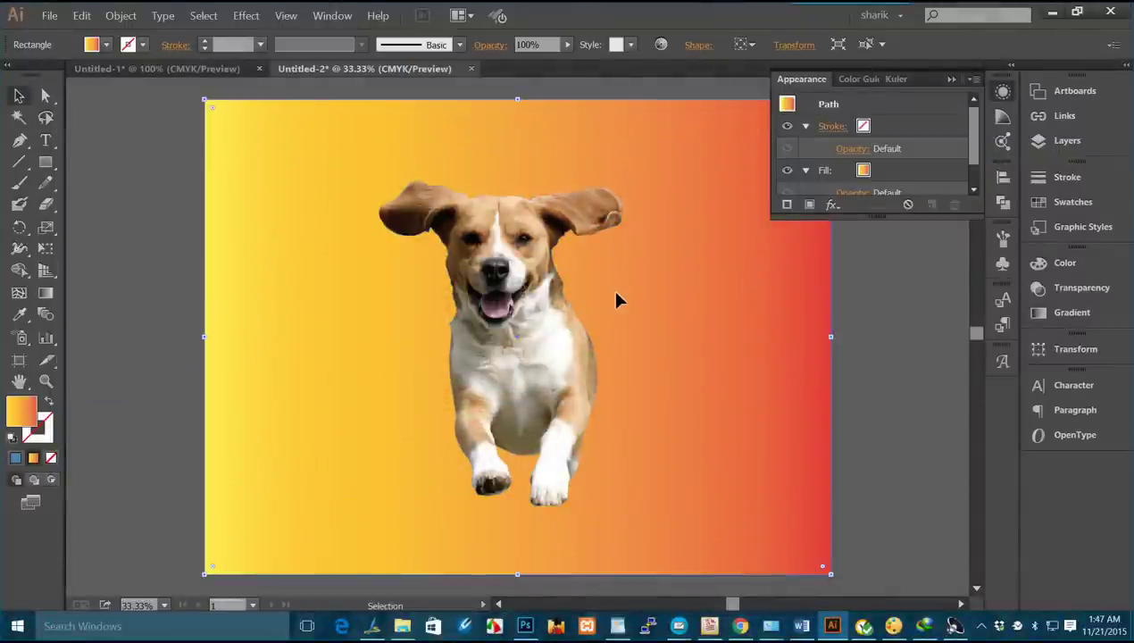
key(z)
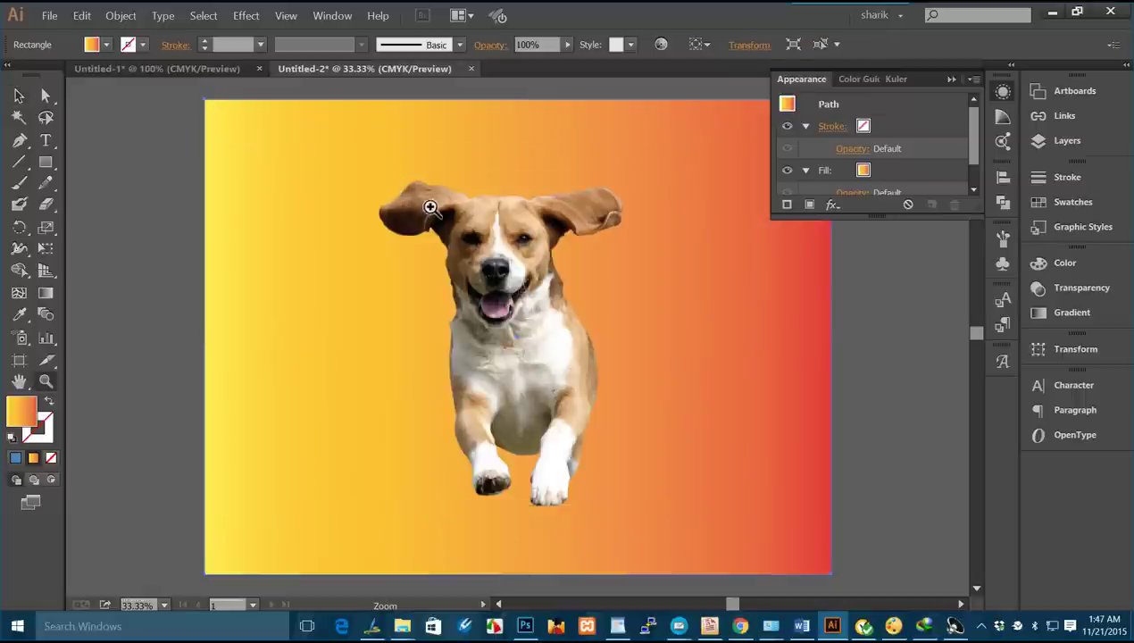
drag(549, 212, 622, 259)
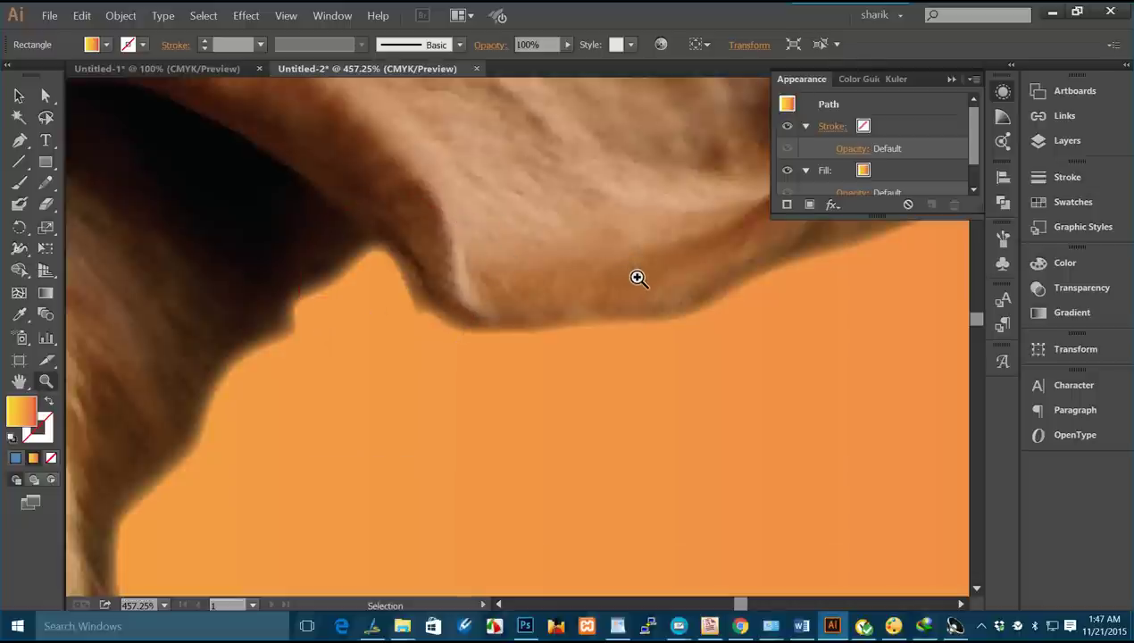
key(ctrl+1)
key(ctrl+minus)
key(ctrl+minus)
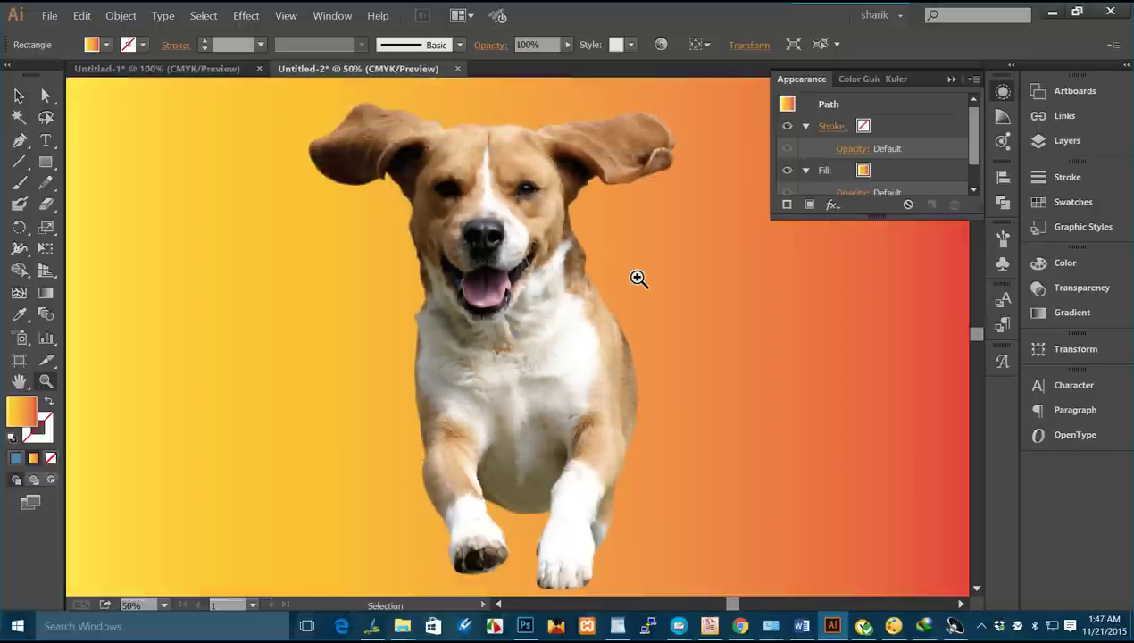
key(ctrl+minus)
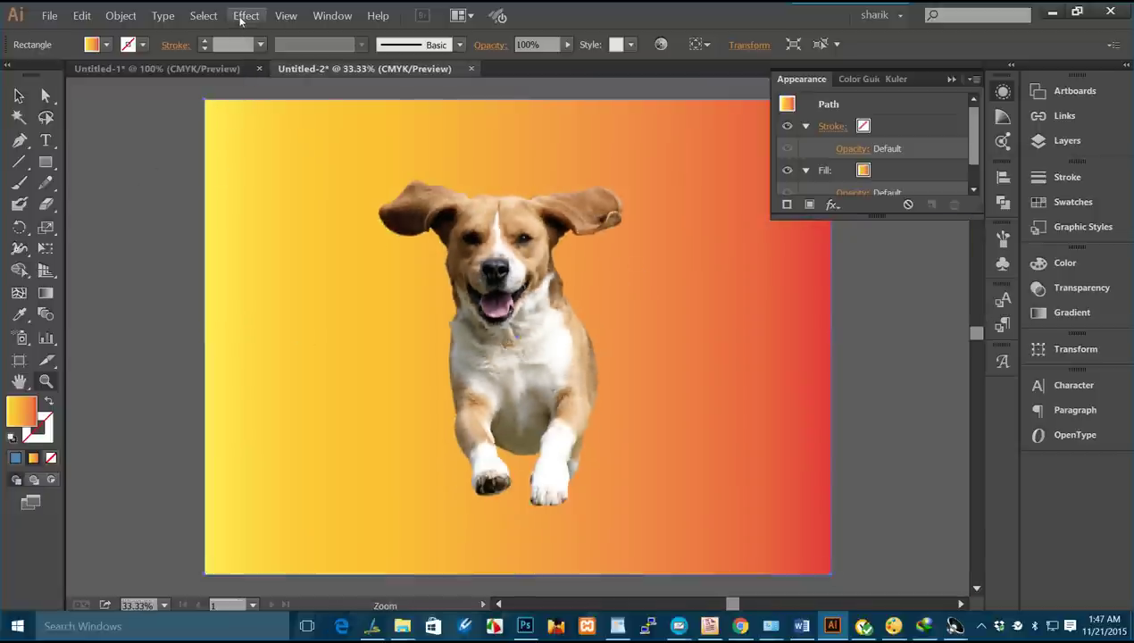
Add a Drop Shadow with 90% opacity, X 0.04 in, Y 0.1 in and 0.07 in blur
click(243, 16)
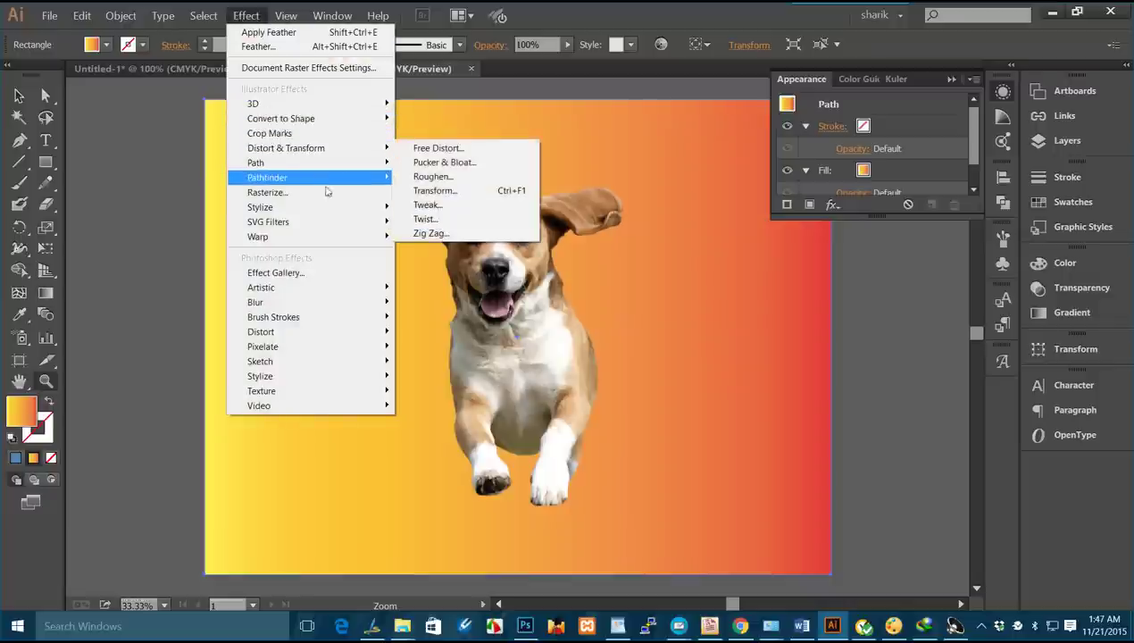
mouse_move(260, 376)
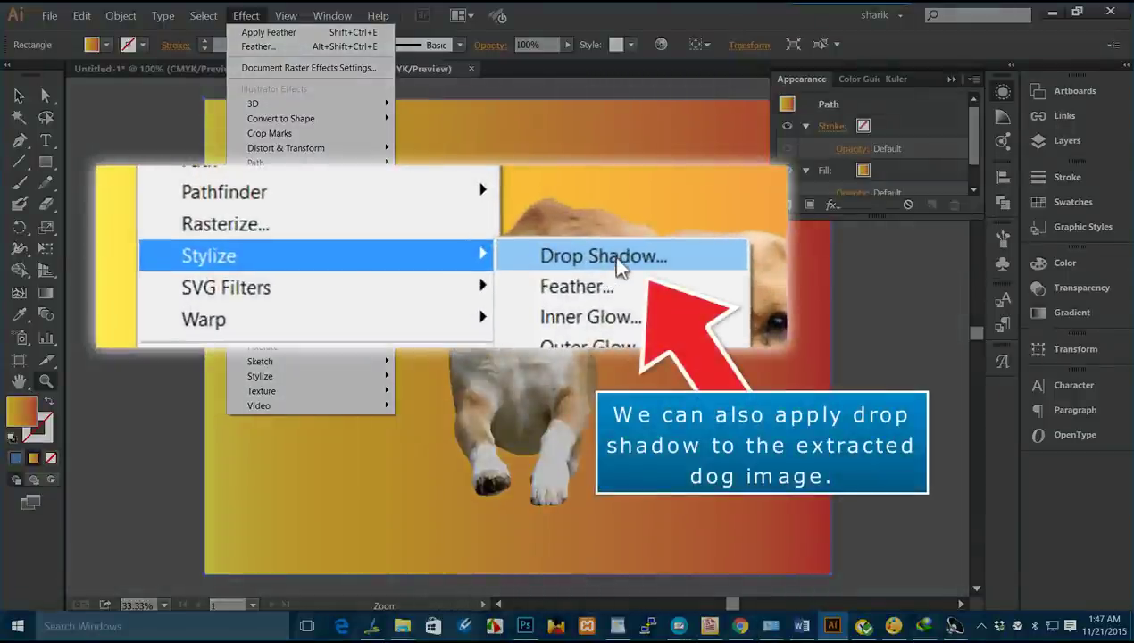
click(617, 256)
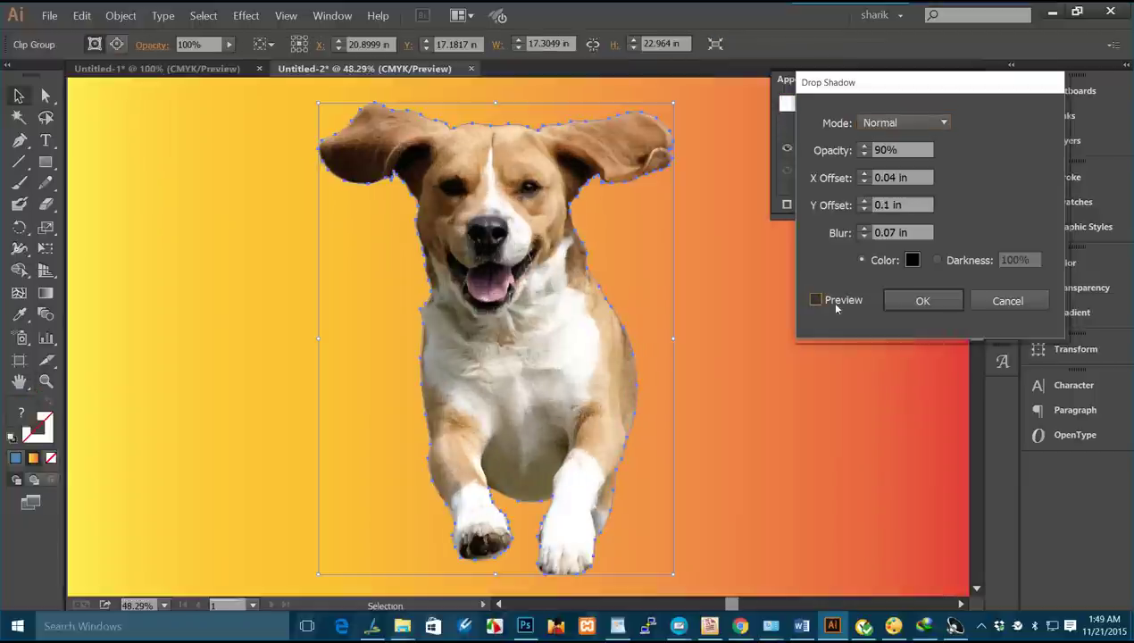
click(836, 304)
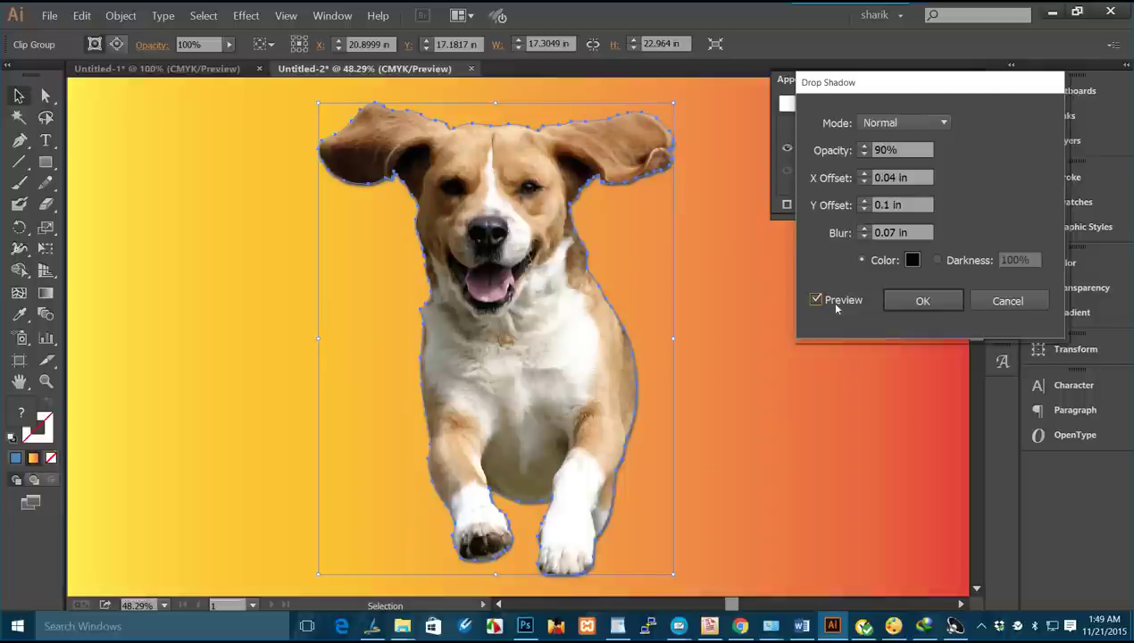
click(901, 308)
click(870, 430)
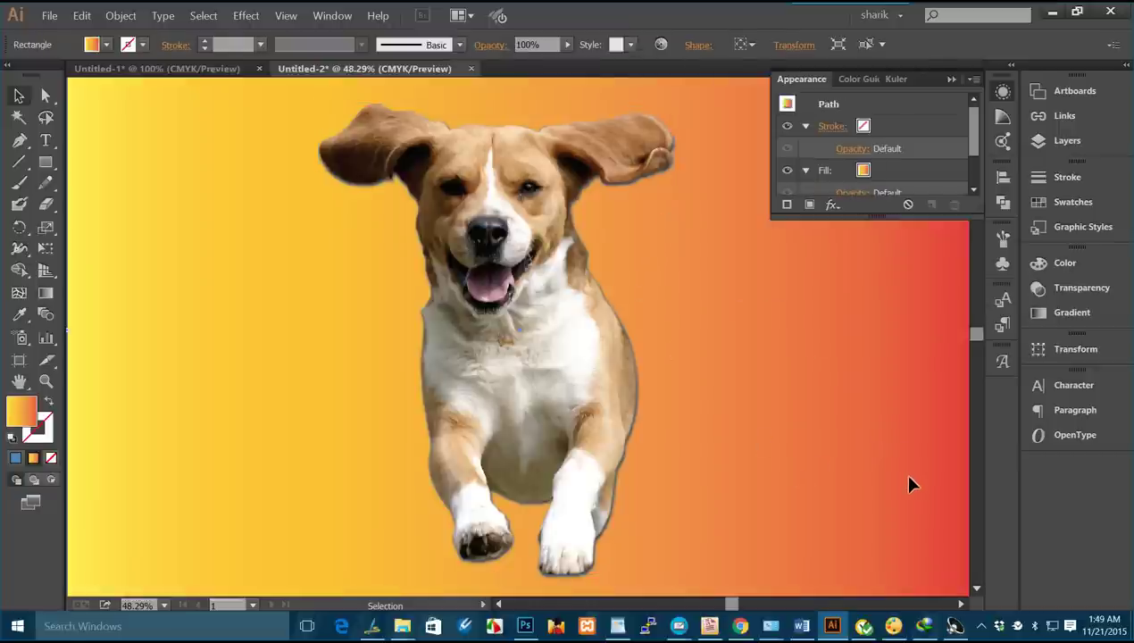
Edit the dog's Drop Shadow to a 0.05 in Y Offset with Overlay blend mode
click(578, 328)
key(ctrl+alt+shift+e)
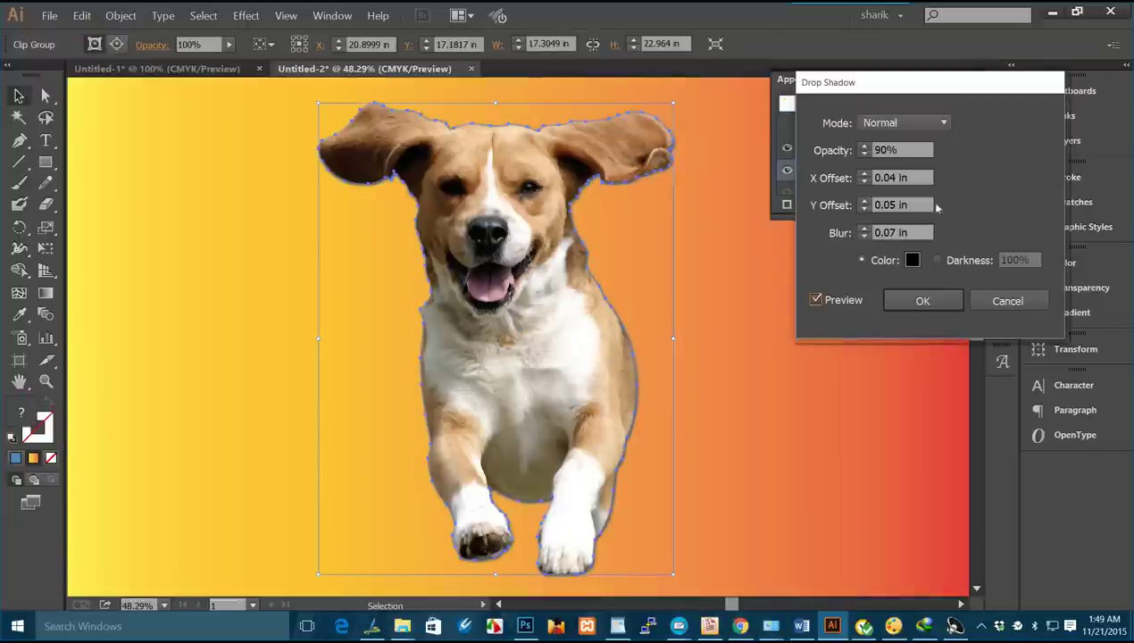
click(920, 125)
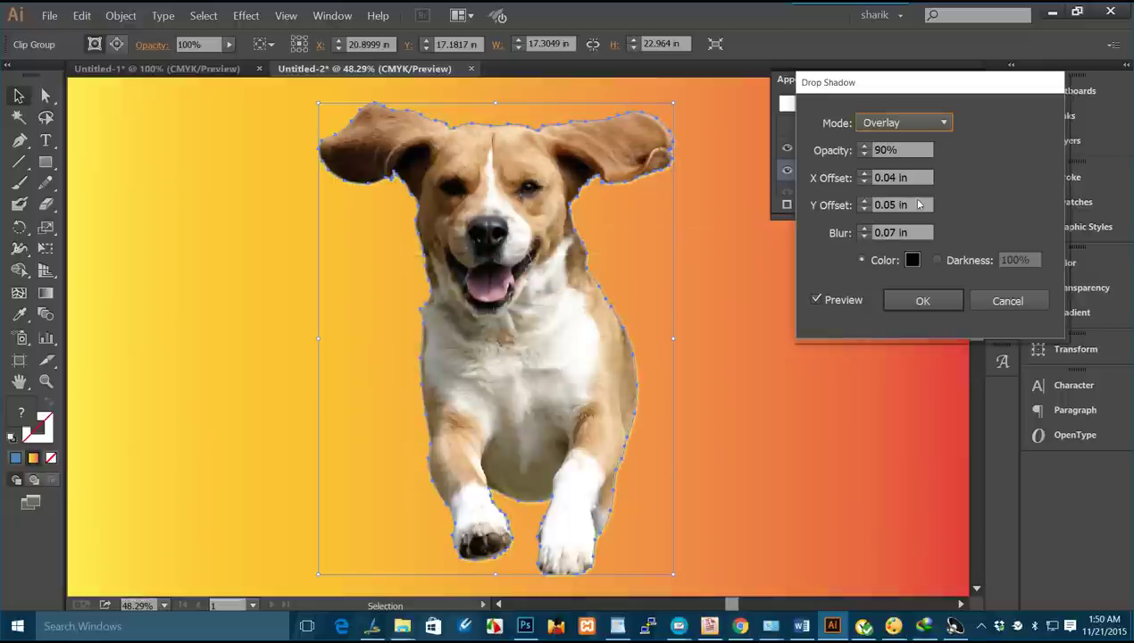
click(922, 300)
click(850, 350)
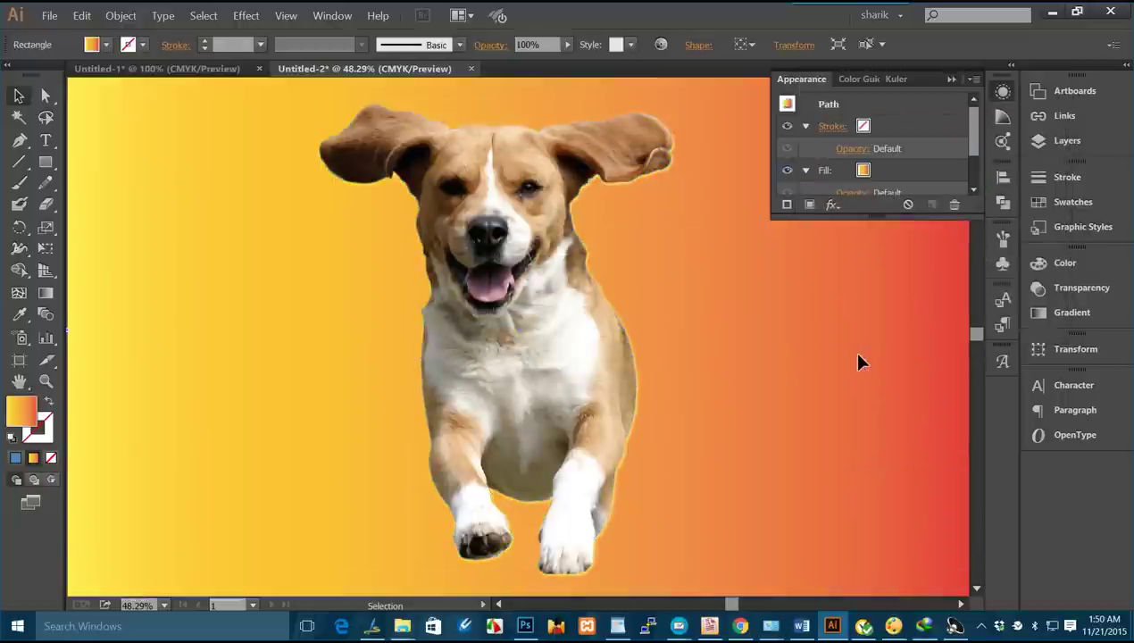
Pull the gradient rectangle's left edge to mid-artboard, leaving the left half white
key(ctrl+minus)
click(857, 354)
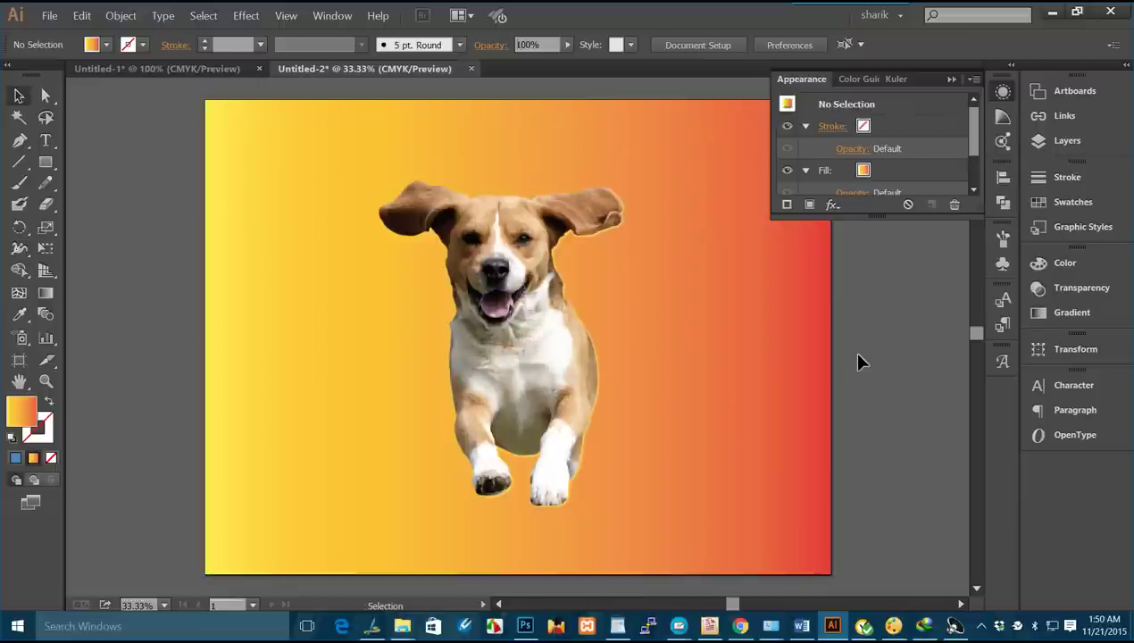
click(242, 155)
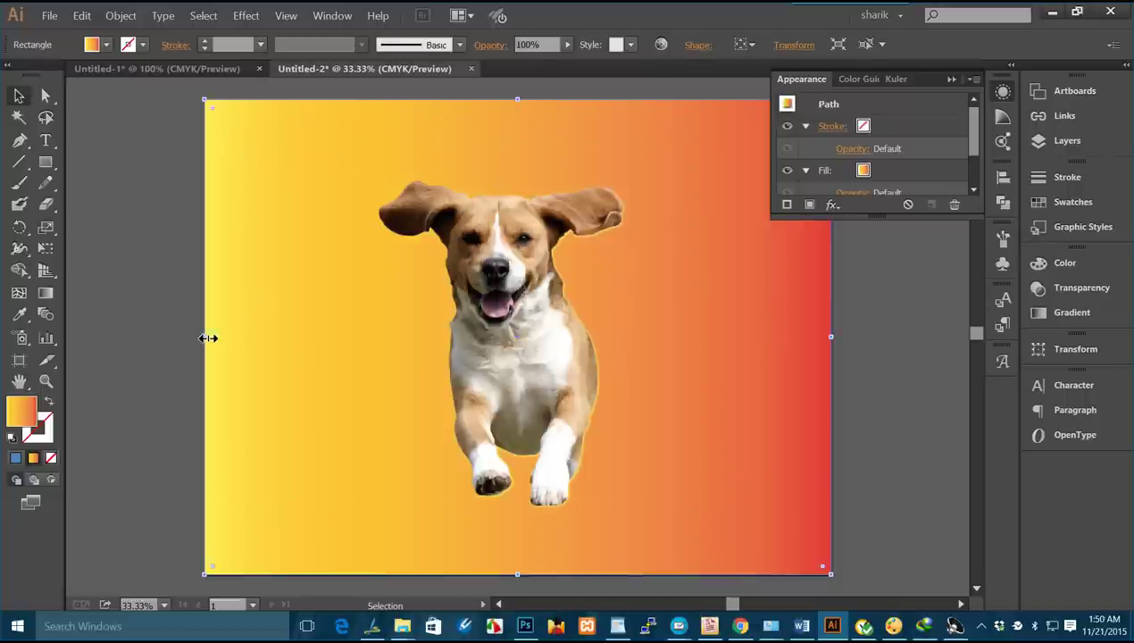
drag(204, 345, 506, 329)
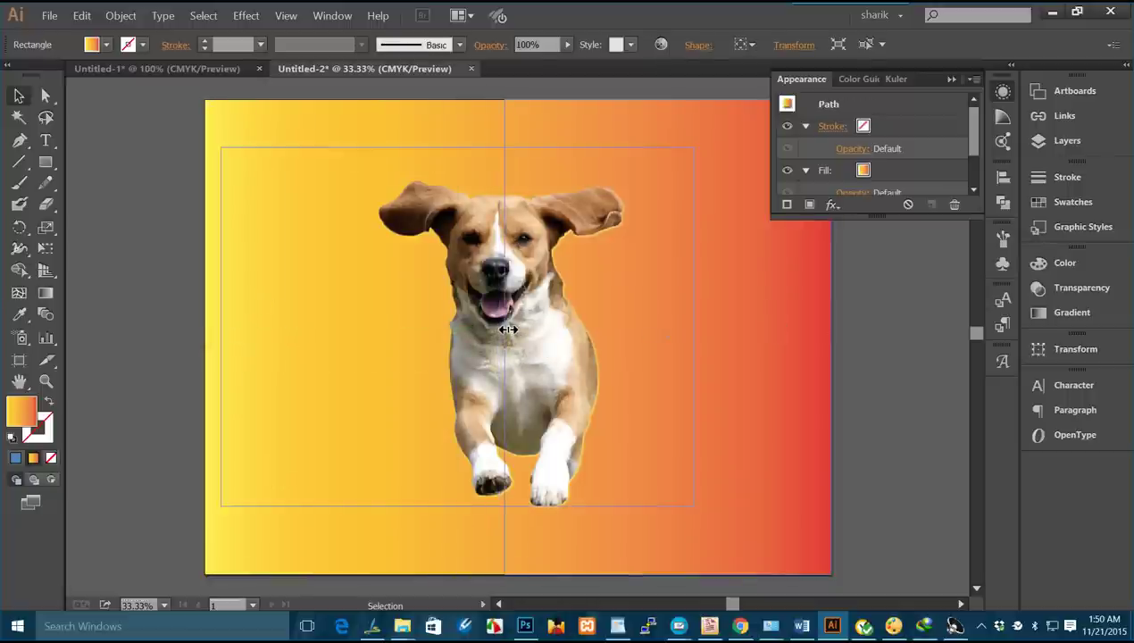
click(429, 119)
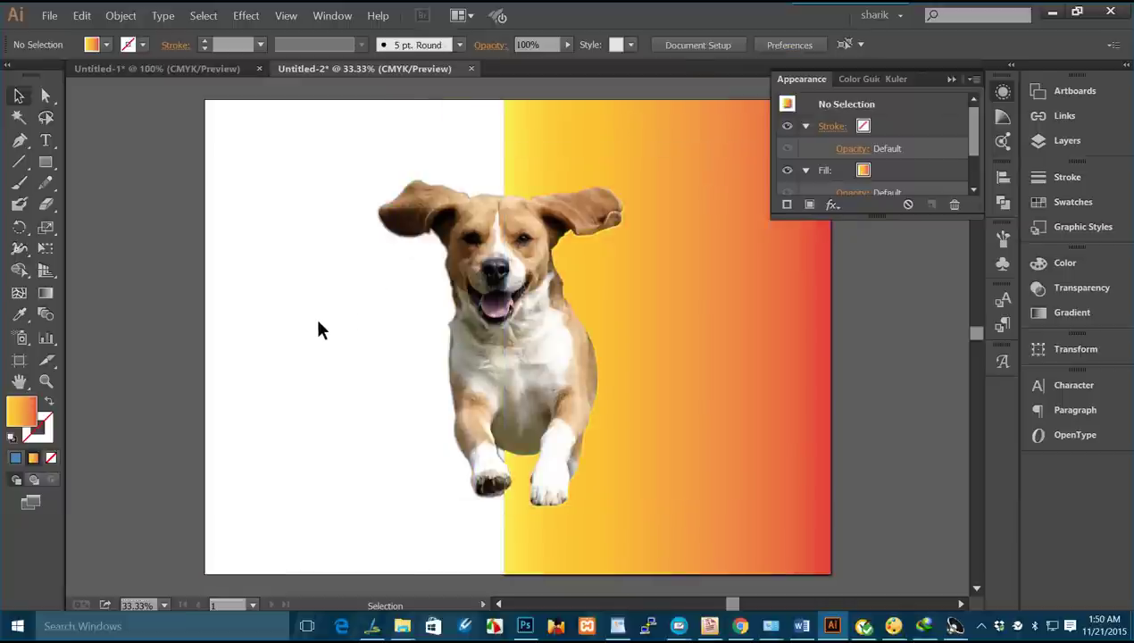